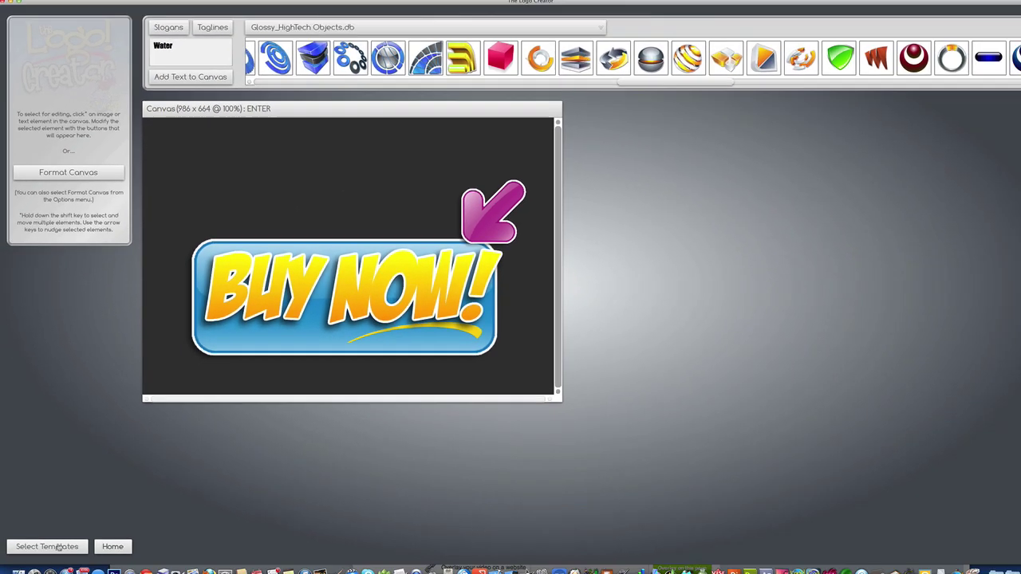
Step: Leave the BUY NOW! design for the template gallery, triggering the save-changes prompt for ENTER
{"action": "left_click", "coordinate": [60, 536]}
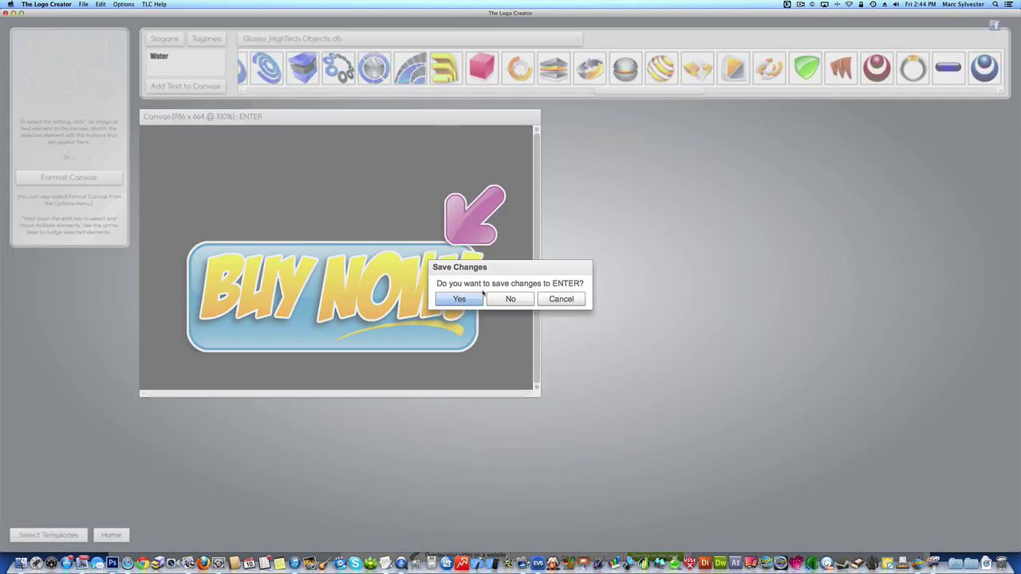
Step: Discard the ENTER changes and start fresh from the ENTER template in the gallery
{"action": "left_click", "coordinate": [494, 302]}
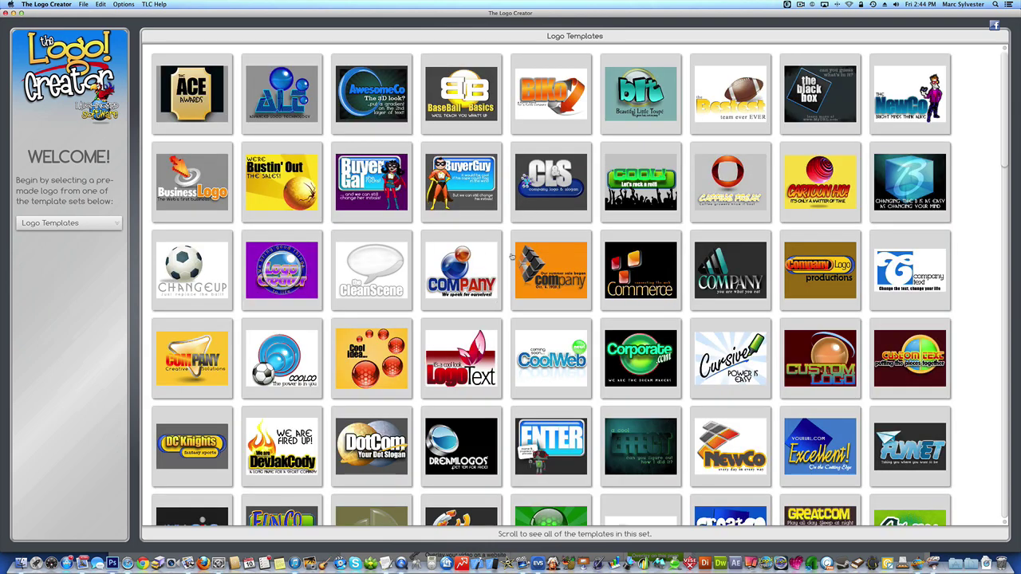
{"action": "scroll", "coordinate": [565, 310], "scroll_direction": "down", "scroll_amount": 5}
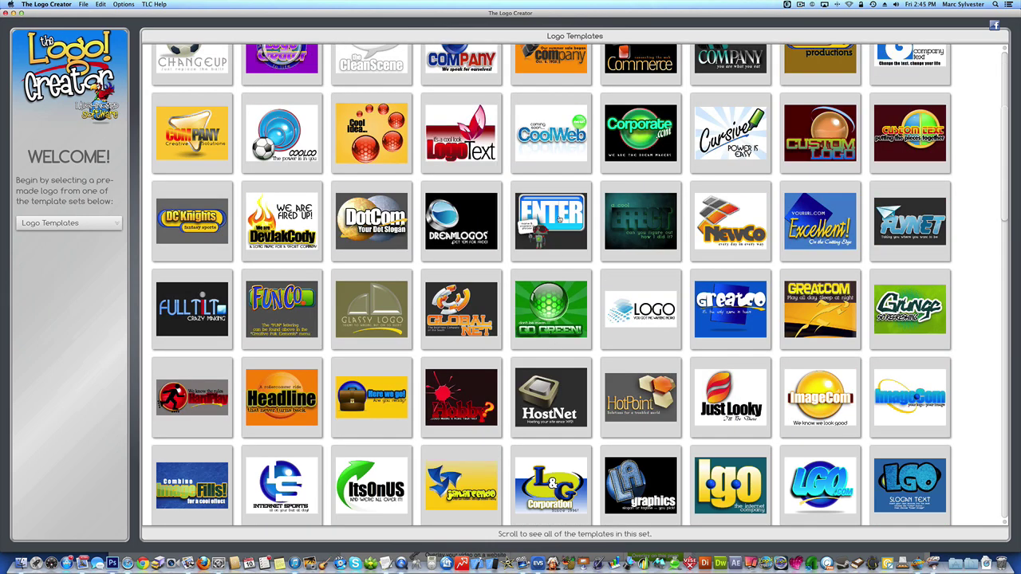
{"action": "left_click", "coordinate": [559, 218]}
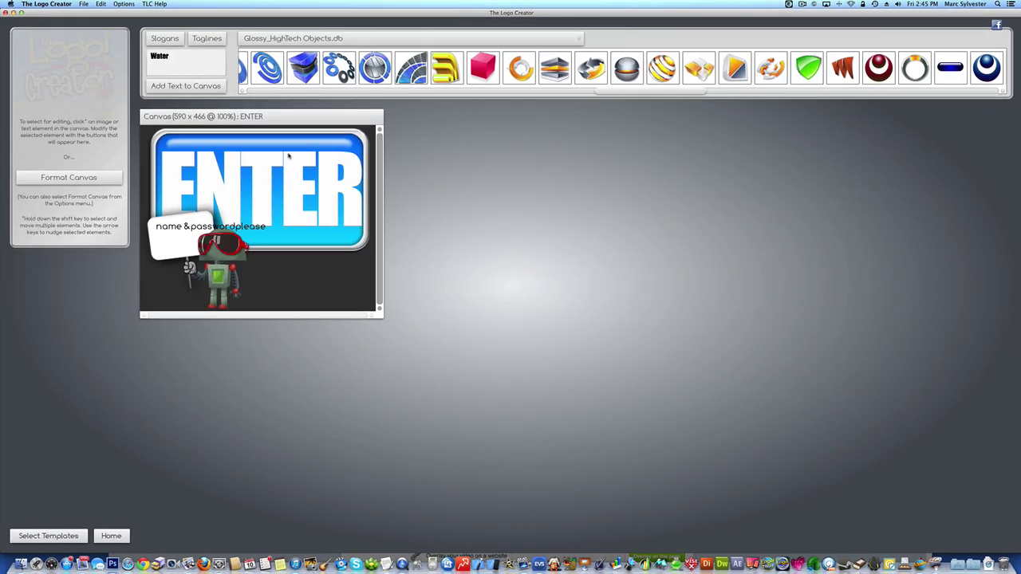
Step: Enlarge the canvas window and delete the robot image and white card
{"action": "left_click_drag", "start_coordinate": [390, 322], "coordinate": [710, 438]}
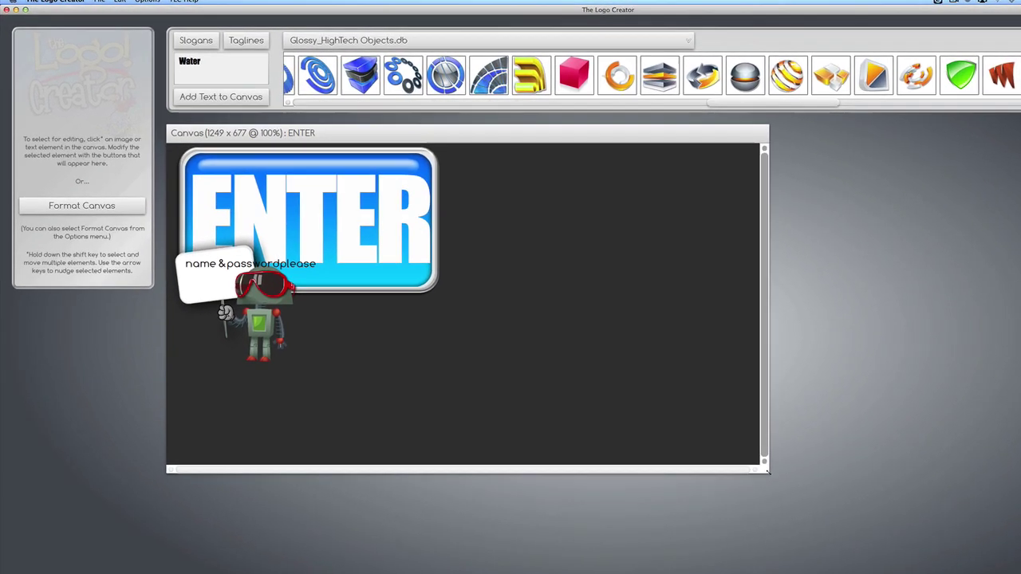
{"action": "left_click_drag", "start_coordinate": [279, 341], "coordinate": [423, 386]}
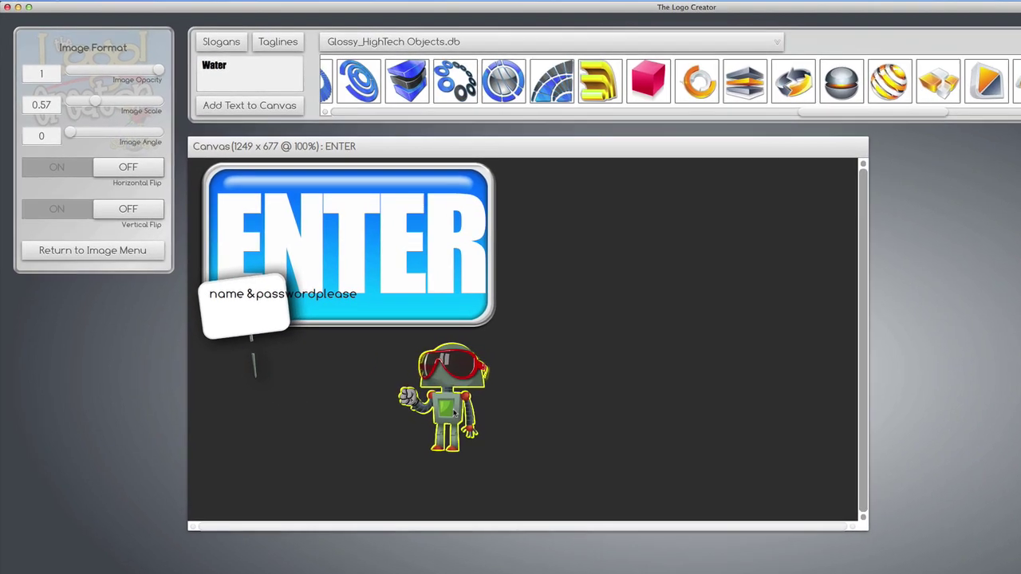
{"action": "key", "text": "Delete"}
{"action": "left_click_drag", "start_coordinate": [274, 342], "coordinate": [394, 380]}
{"action": "key", "text": "Delete"}
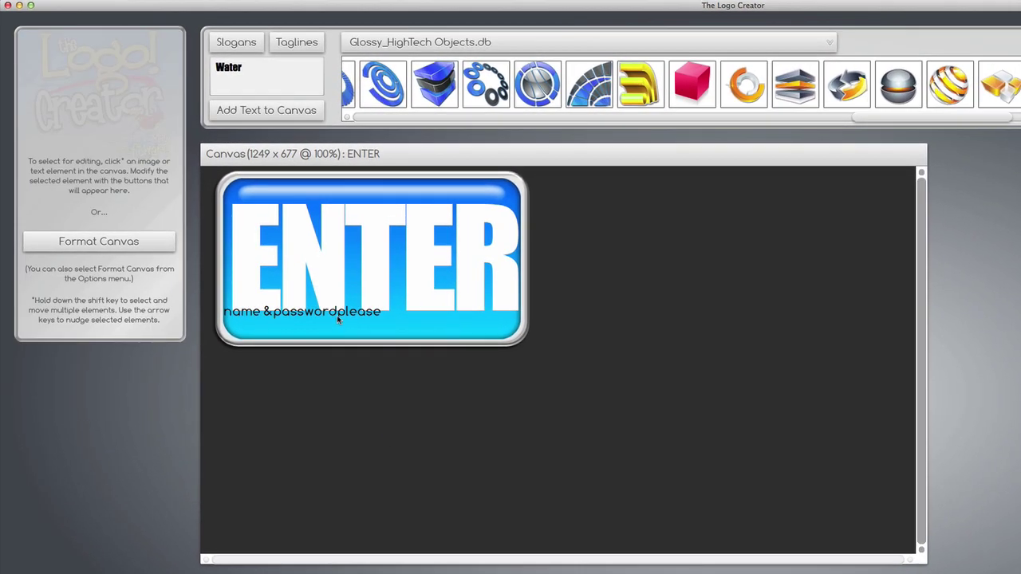
Step: Move the blue button off the ENTER text and shift the caption down
{"action": "left_click_drag", "start_coordinate": [342, 335], "coordinate": [524, 366]}
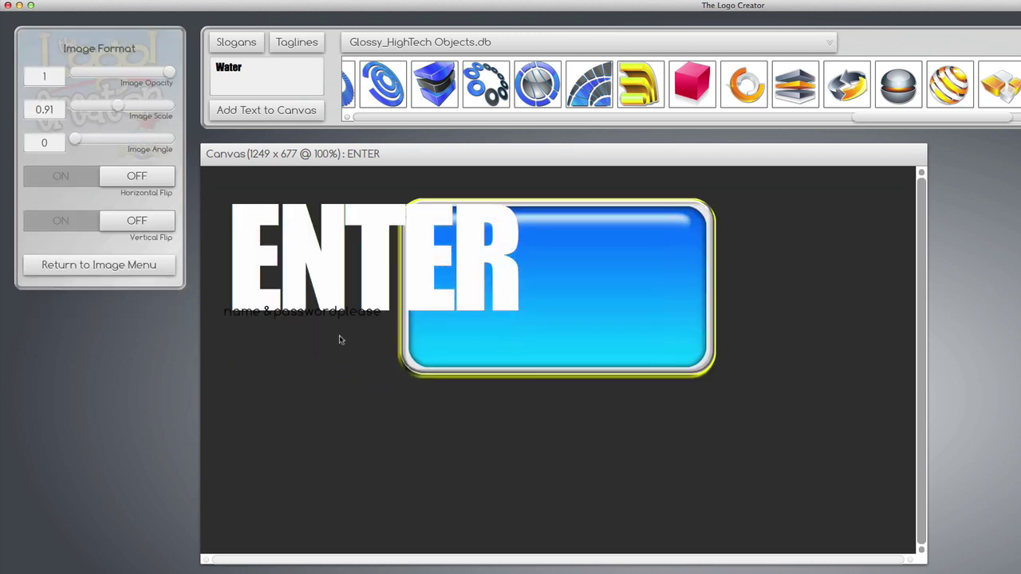
{"action": "left_click", "coordinate": [336, 317]}
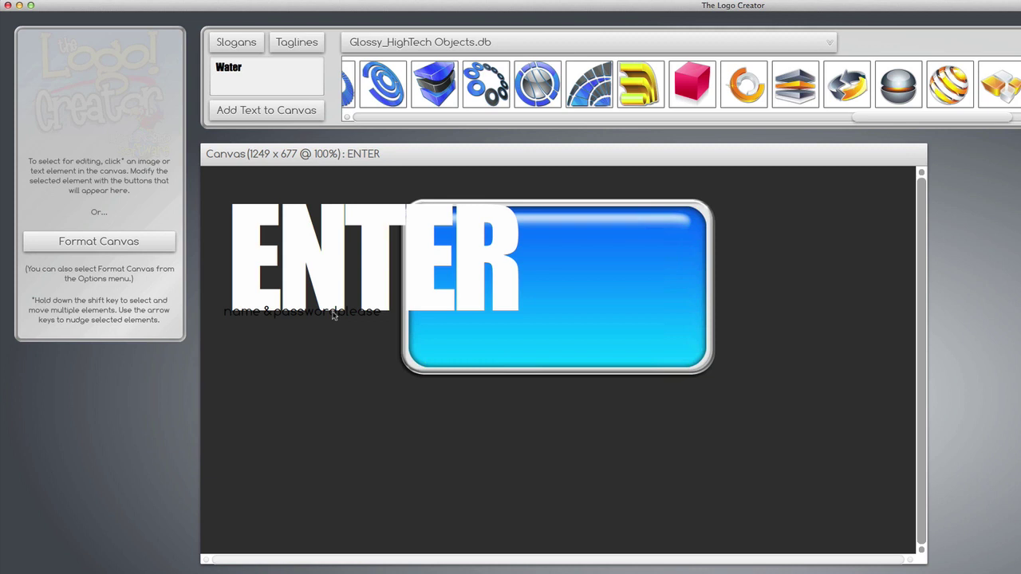
{"action": "left_click_drag", "start_coordinate": [336, 317], "coordinate": [358, 388]}
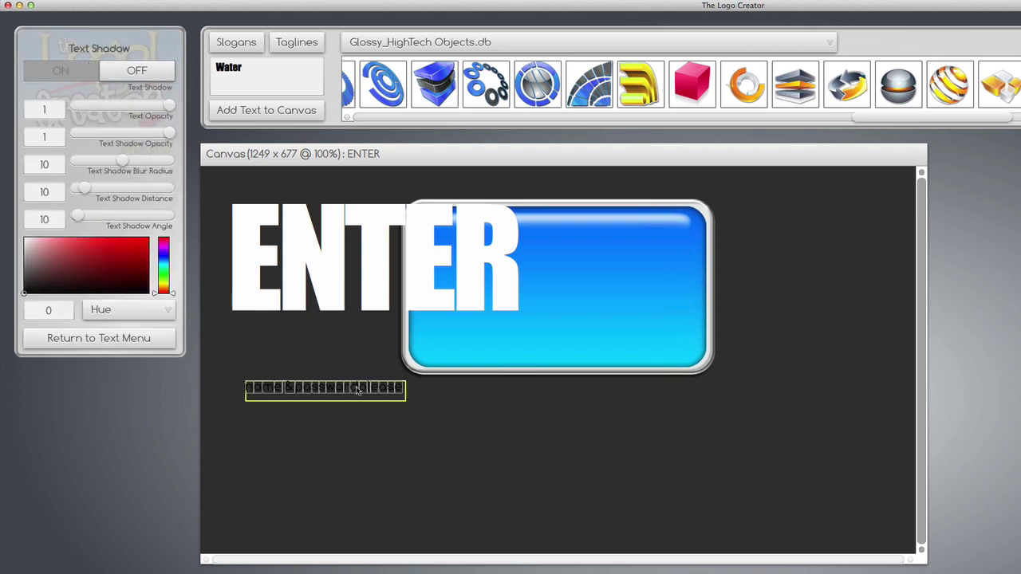
{"action": "left_click", "coordinate": [365, 367]}
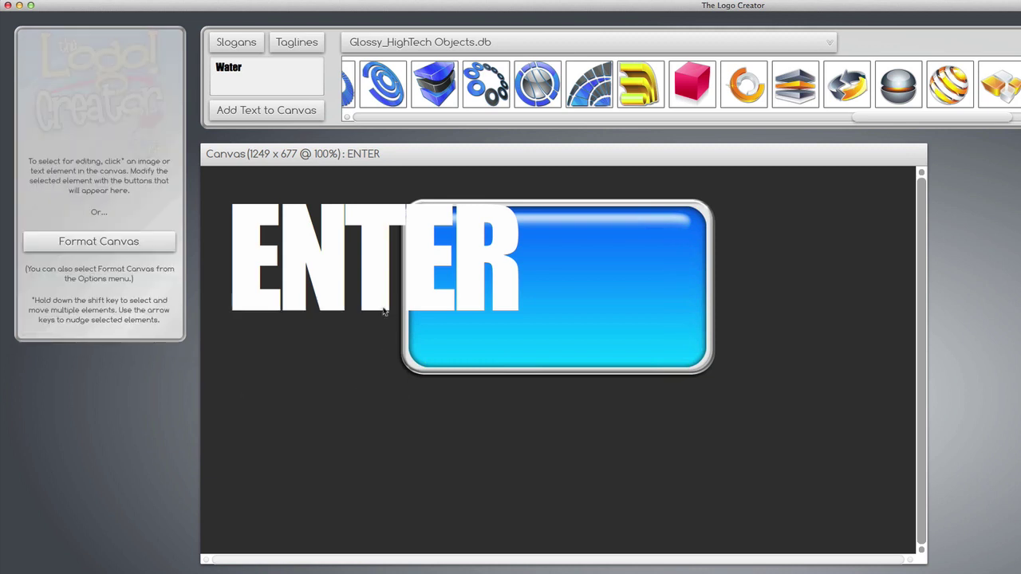
Step: Scale the blue button to 1.42, reposition it, and centre ENTER on it
{"action": "left_click", "coordinate": [458, 344]}
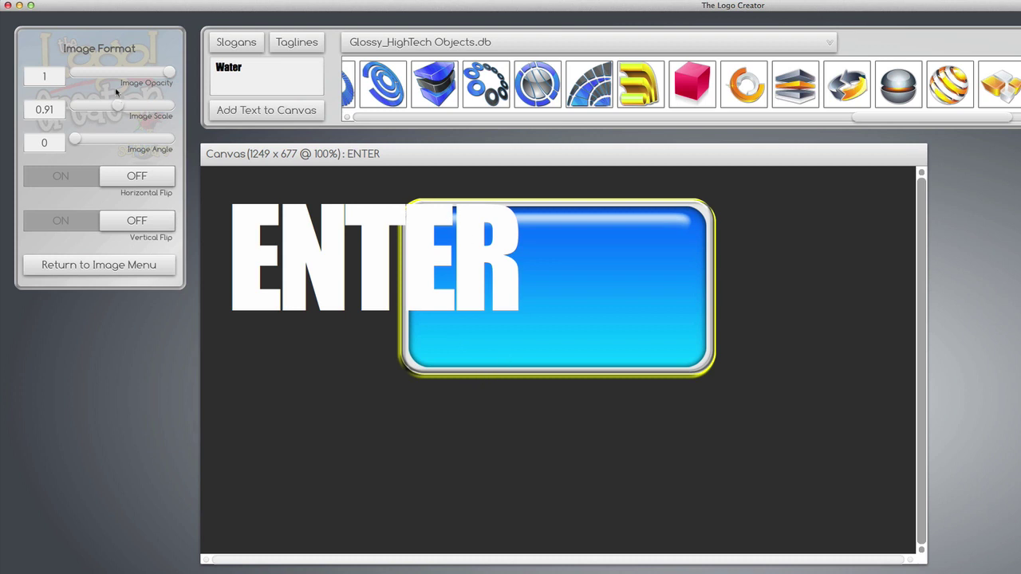
{"action": "left_click", "coordinate": [84, 265]}
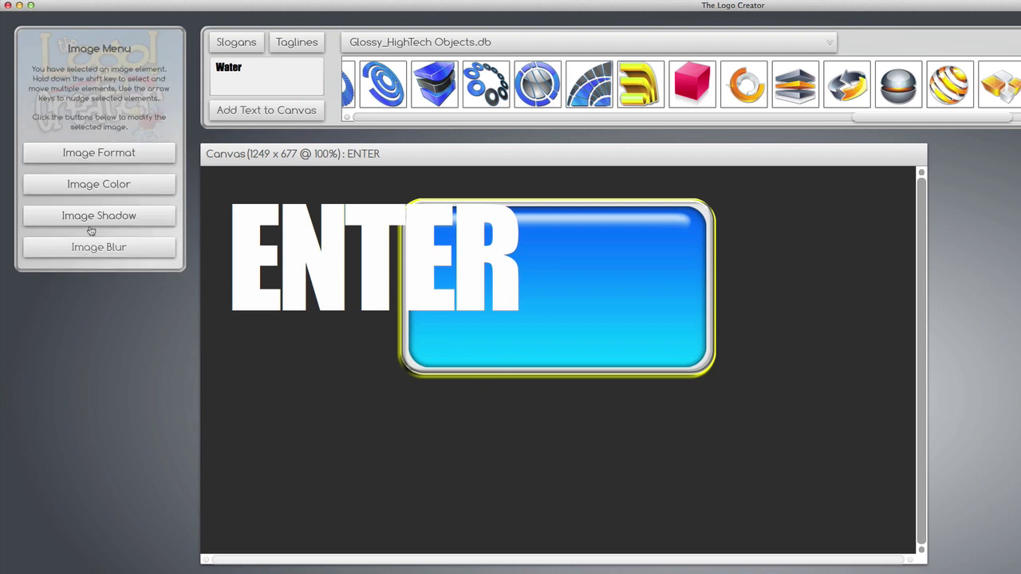
{"action": "left_click", "coordinate": [105, 154]}
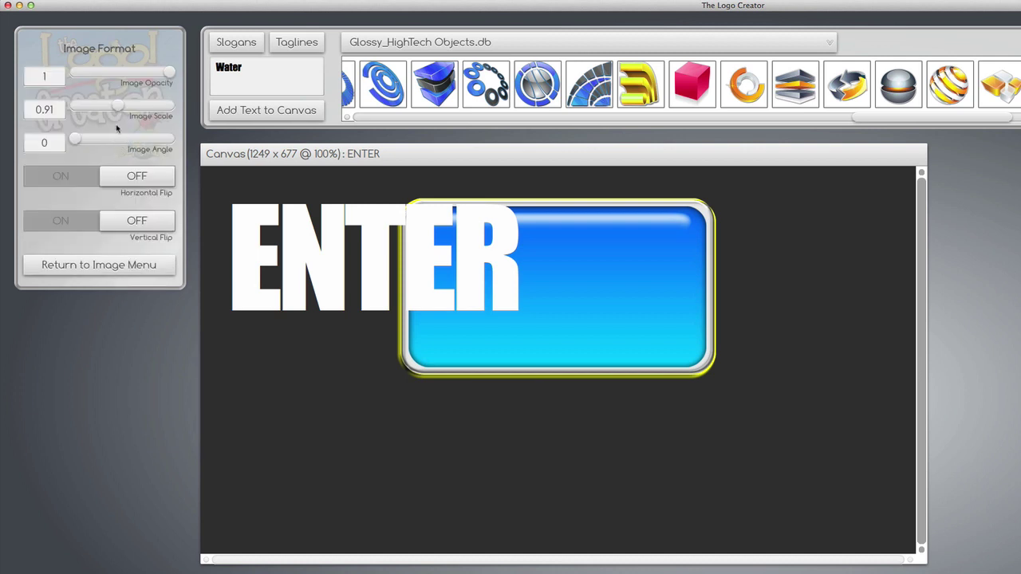
{"action": "left_click_drag", "start_coordinate": [118, 106], "coordinate": [143, 106]}
{"action": "left_click_drag", "start_coordinate": [388, 302], "coordinate": [455, 411]}
{"action": "left_click_drag", "start_coordinate": [244, 300], "coordinate": [383, 359]}
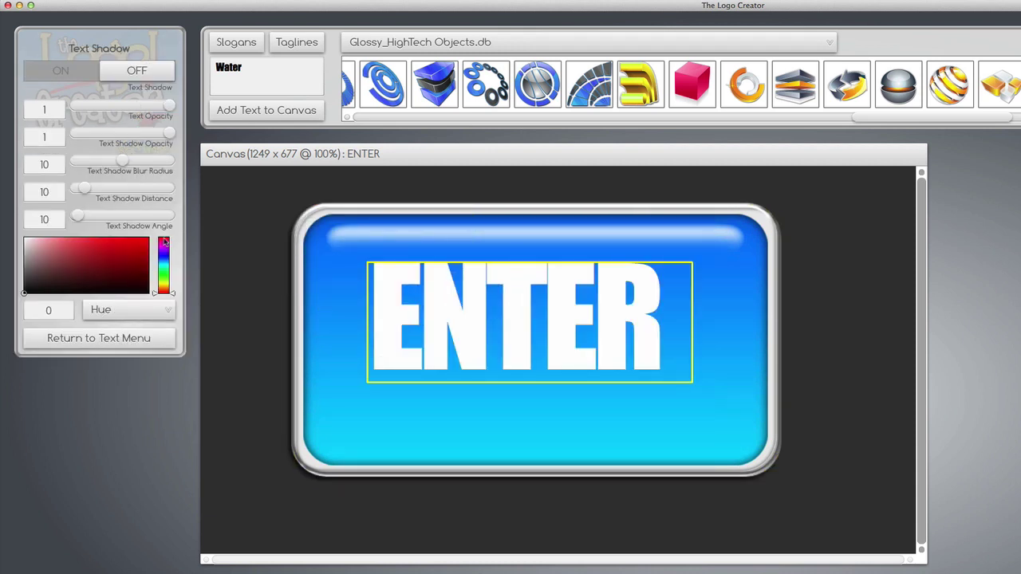
Step: Raise the ENTER text scale from 235 to 273 and nudge it to the button's centre
{"action": "left_click", "coordinate": [132, 338]}
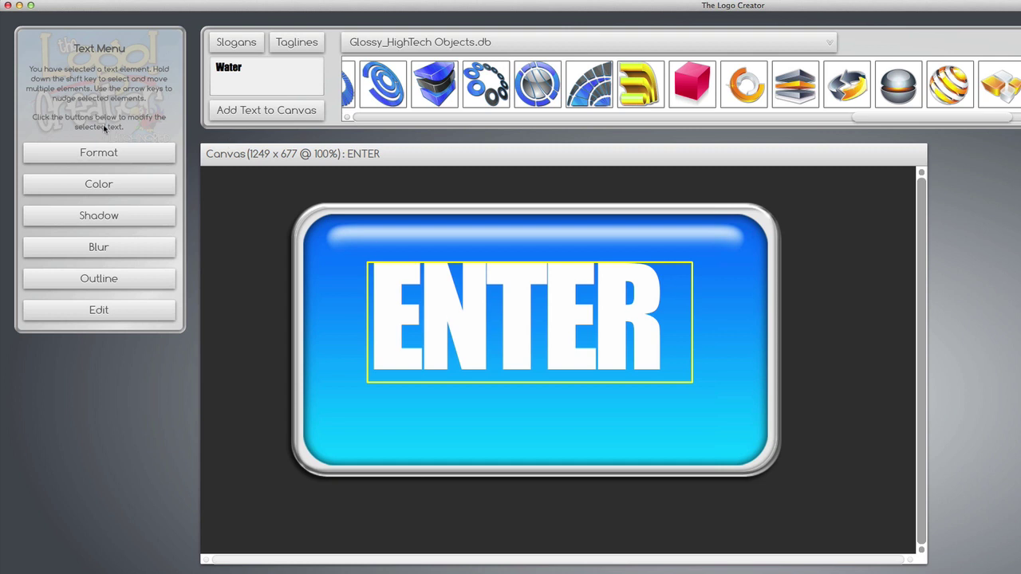
{"action": "left_click", "coordinate": [97, 154]}
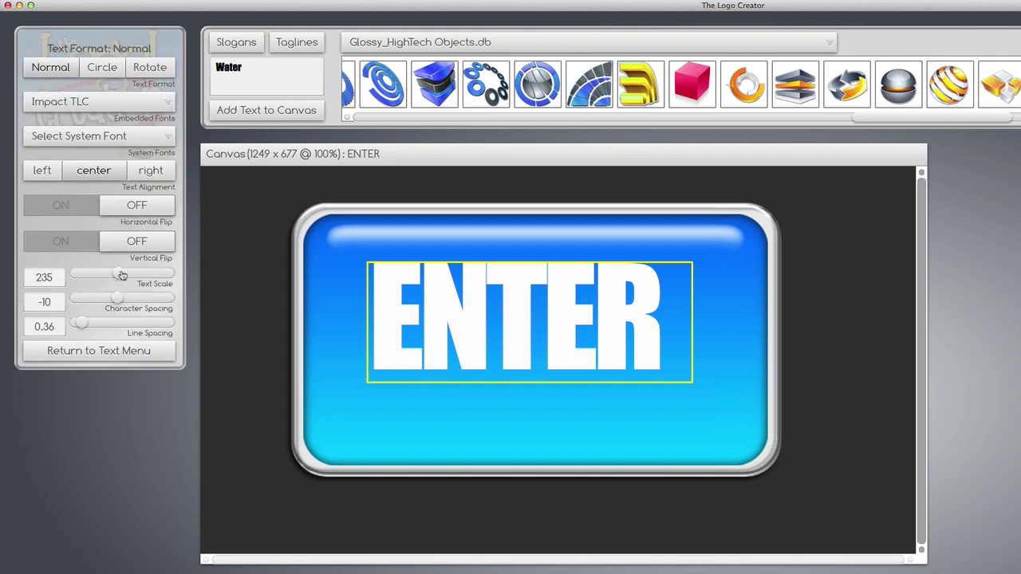
{"action": "left_click_drag", "start_coordinate": [119, 275], "coordinate": [126, 274]}
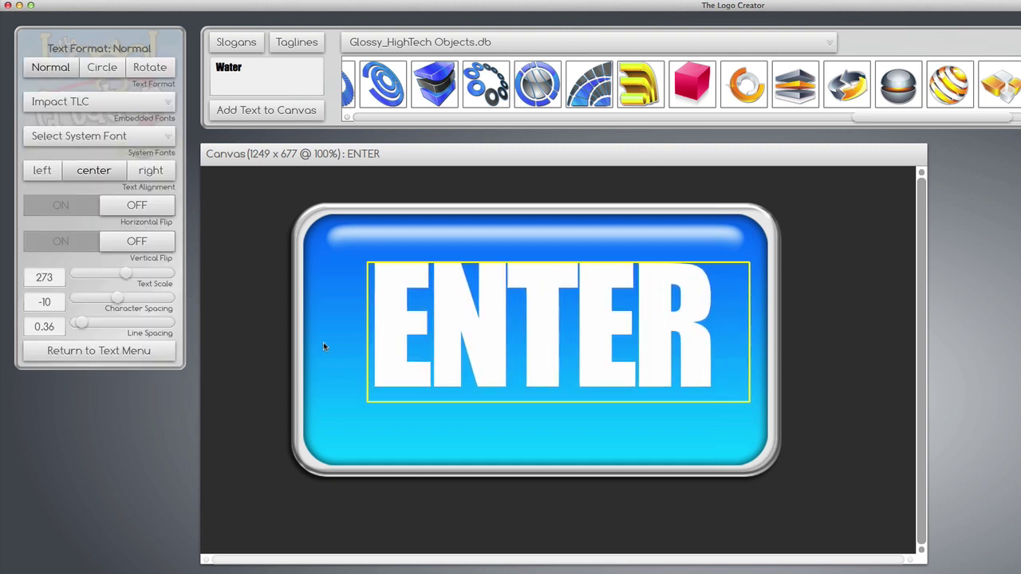
{"action": "left_click_drag", "start_coordinate": [386, 358], "coordinate": [375, 352]}
{"action": "left_click", "coordinate": [260, 313]}
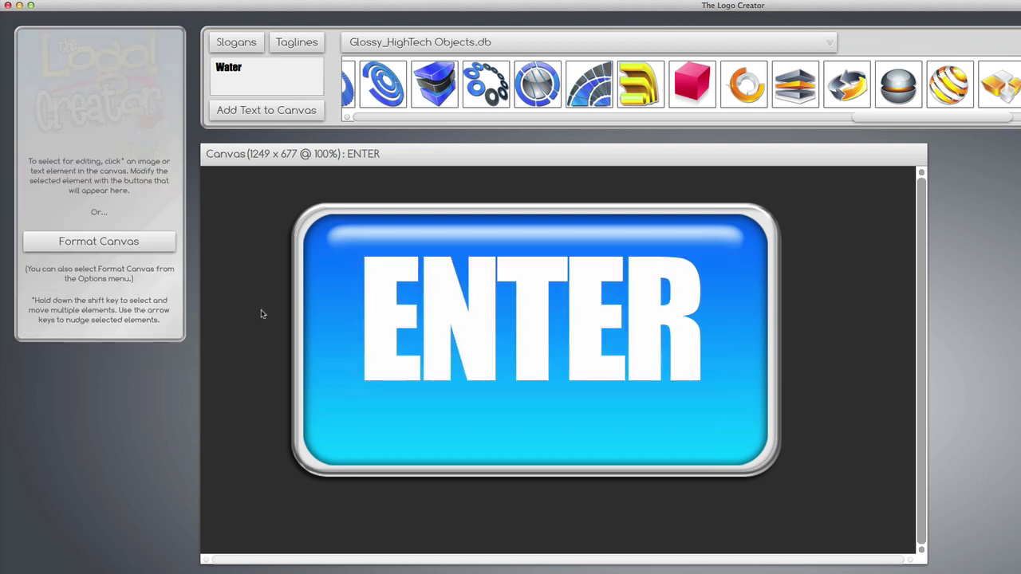
{"action": "left_click", "coordinate": [378, 344]}
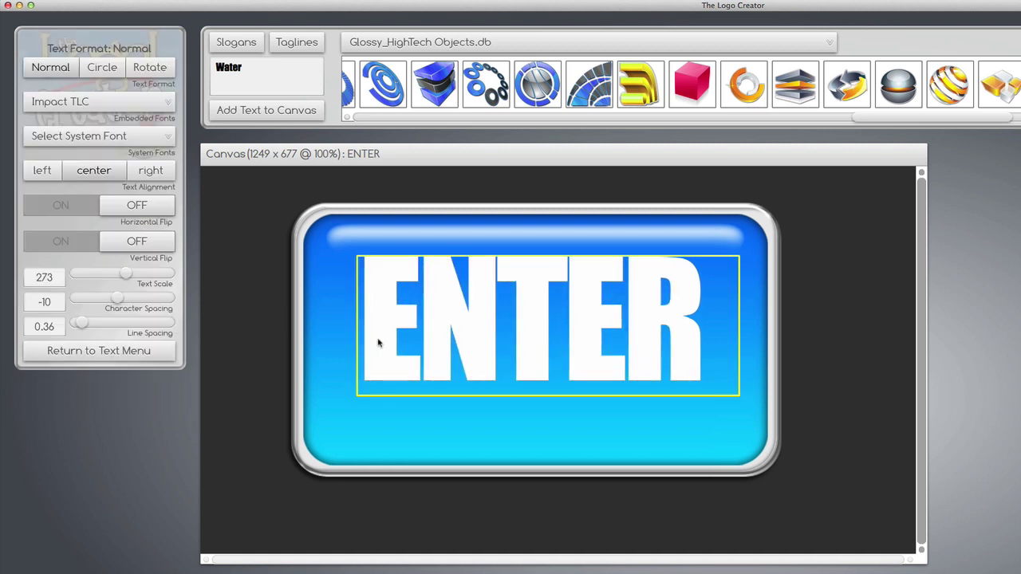
{"action": "left_click", "coordinate": [130, 351]}
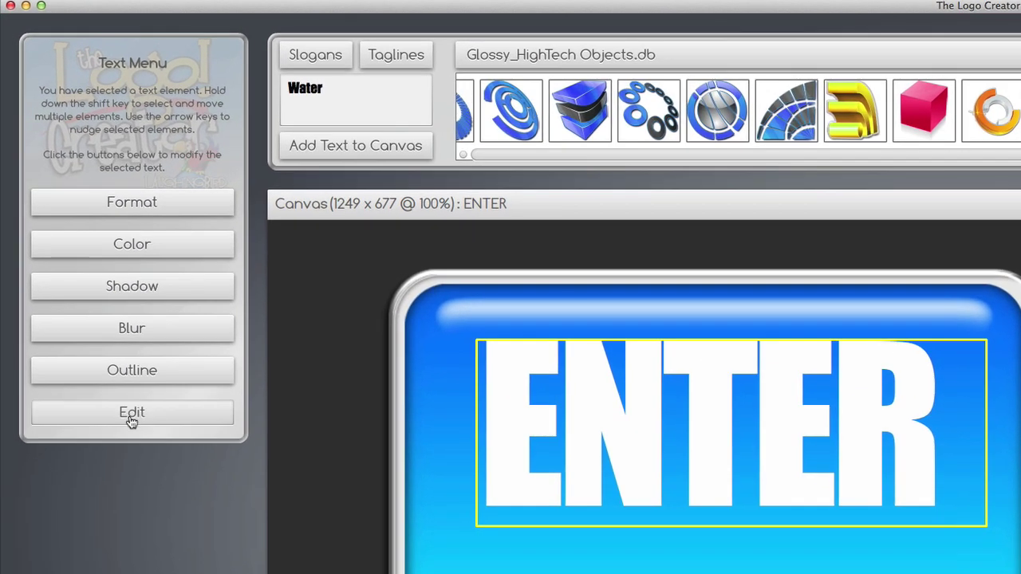
Step: Replace the wording ENTER with 'Buy Now!' and shift the text left
{"action": "left_click", "coordinate": [132, 416]}
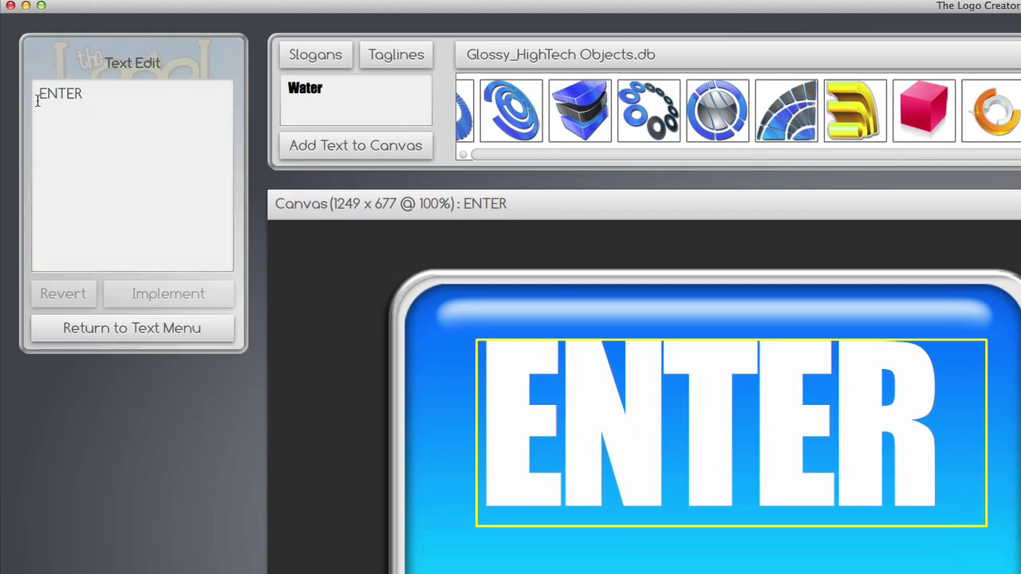
{"action": "left_click_drag", "start_coordinate": [81, 96], "coordinate": [28, 92]}
{"action": "type", "text": "Buy Now!"}
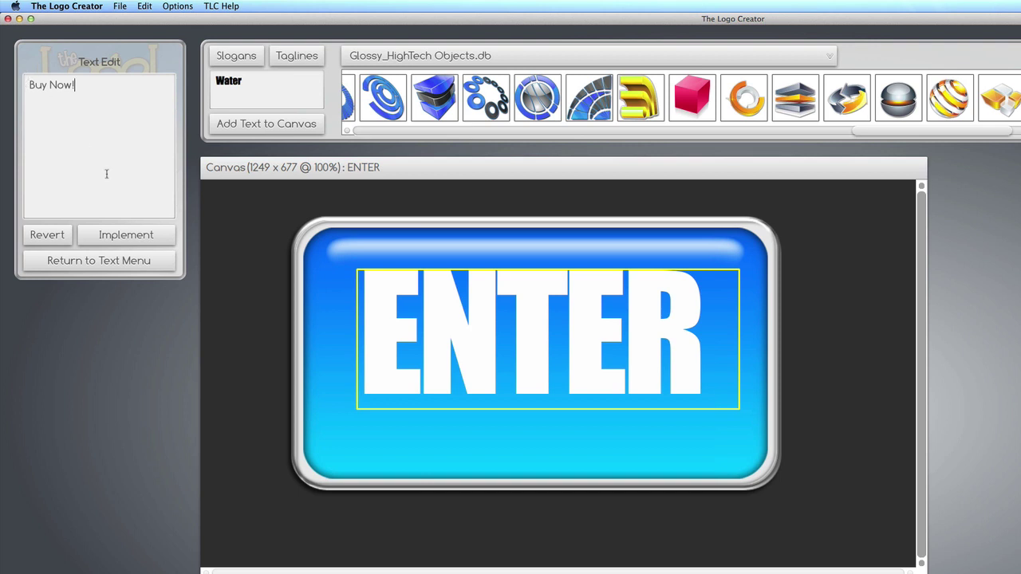
{"action": "left_click", "coordinate": [127, 233]}
{"action": "left_click_drag", "start_coordinate": [382, 394], "coordinate": [316, 390]}
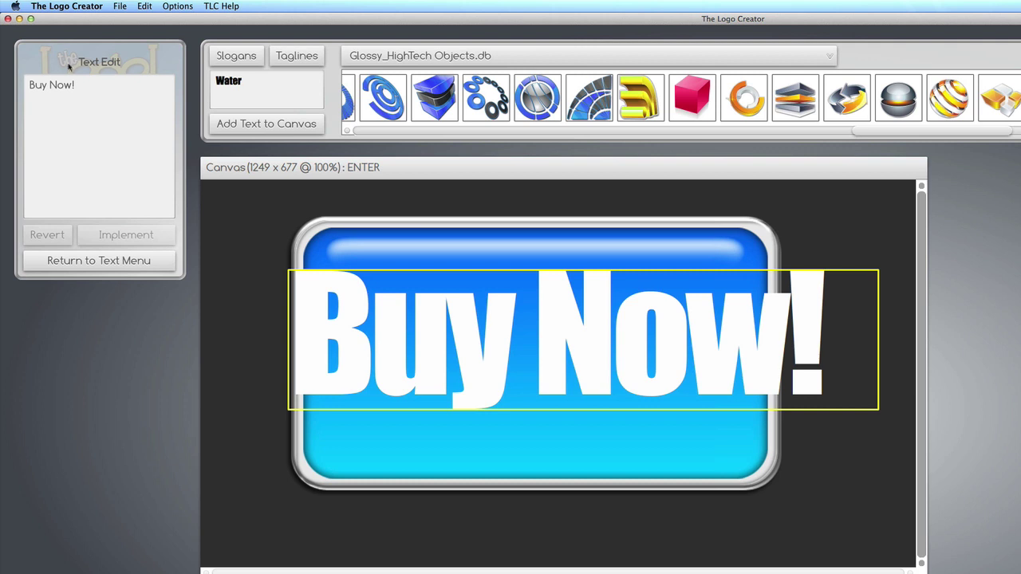
Step: Put Now! on its own line below Buy and move the text over the button
{"action": "left_click", "coordinate": [49, 85]}
{"action": "key", "text": "BackSpace"}
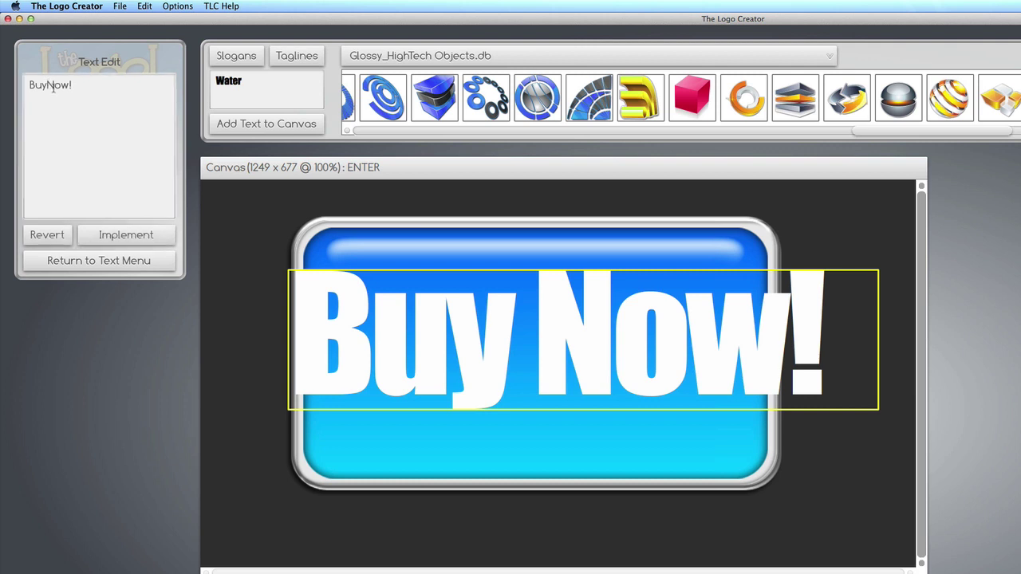
{"action": "key", "text": "Return"}
{"action": "left_click", "coordinate": [116, 235]}
{"action": "left_click_drag", "start_coordinate": [356, 381], "coordinate": [463, 379]}
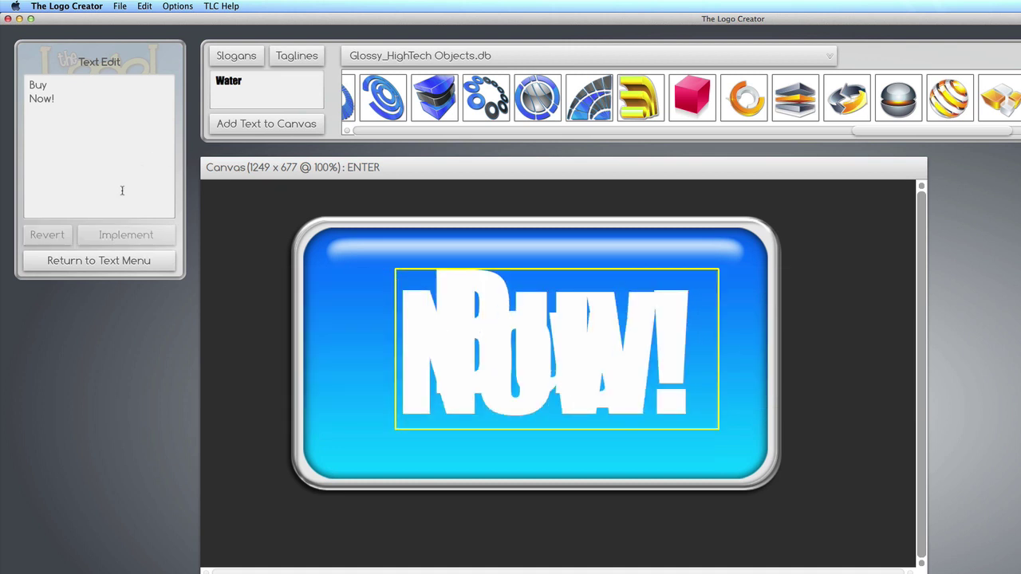
{"action": "left_click", "coordinate": [108, 262]}
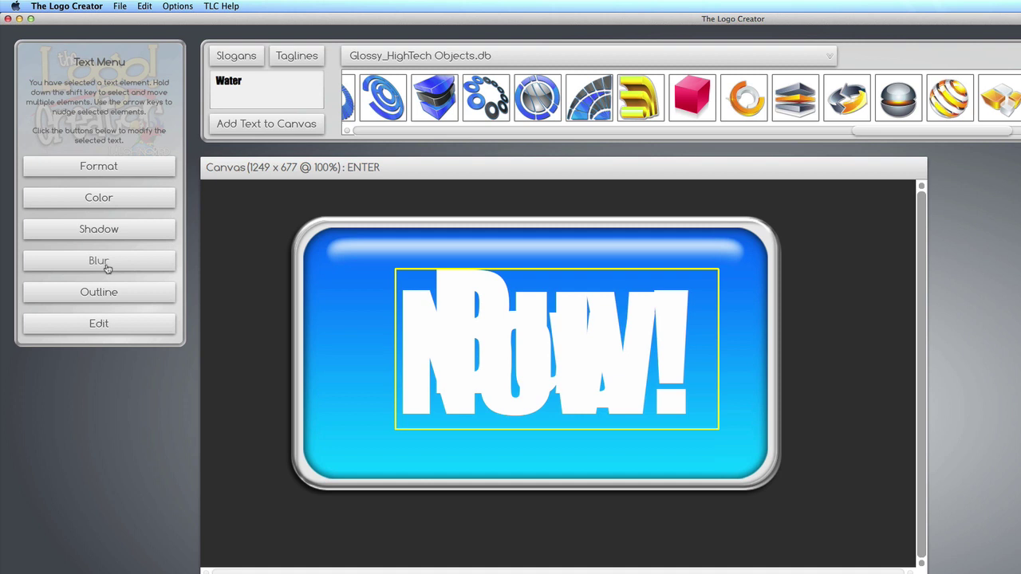
Step: Increase line spacing to 2.09 to separate Buy and Now!, moving the text up
{"action": "left_click", "coordinate": [98, 169]}
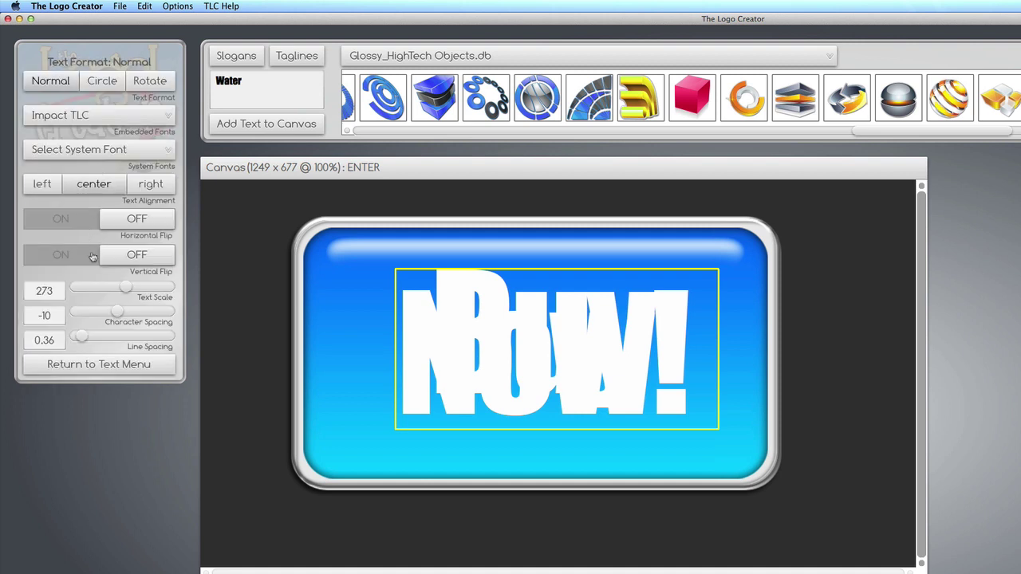
{"action": "left_click_drag", "start_coordinate": [82, 337], "coordinate": [139, 296]}
{"action": "left_click_drag", "start_coordinate": [449, 357], "coordinate": [429, 310]}
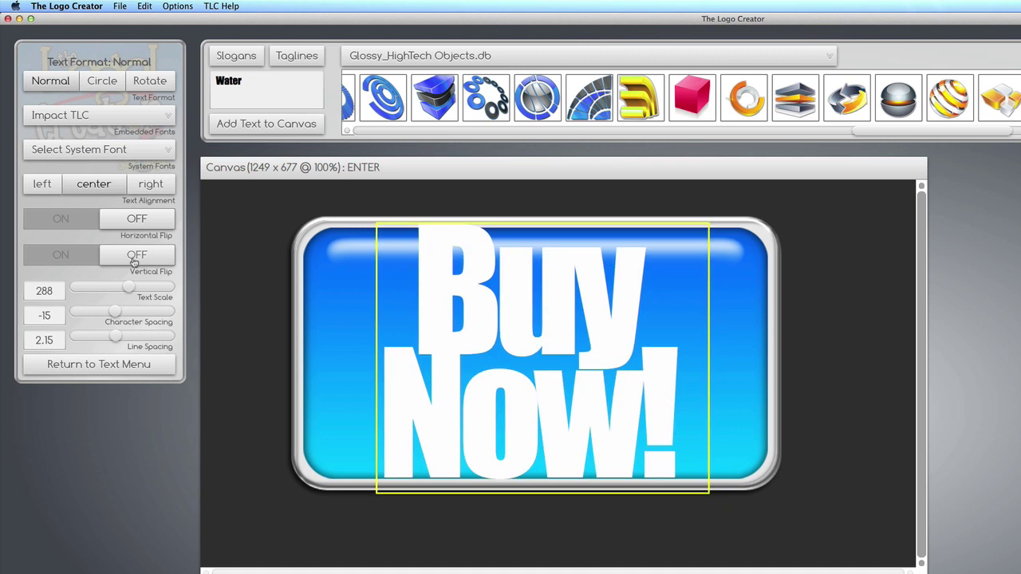
Step: Switch the text to the BADABB font, character spacing -3, text scale 294
{"action": "left_click", "coordinate": [76, 119]}
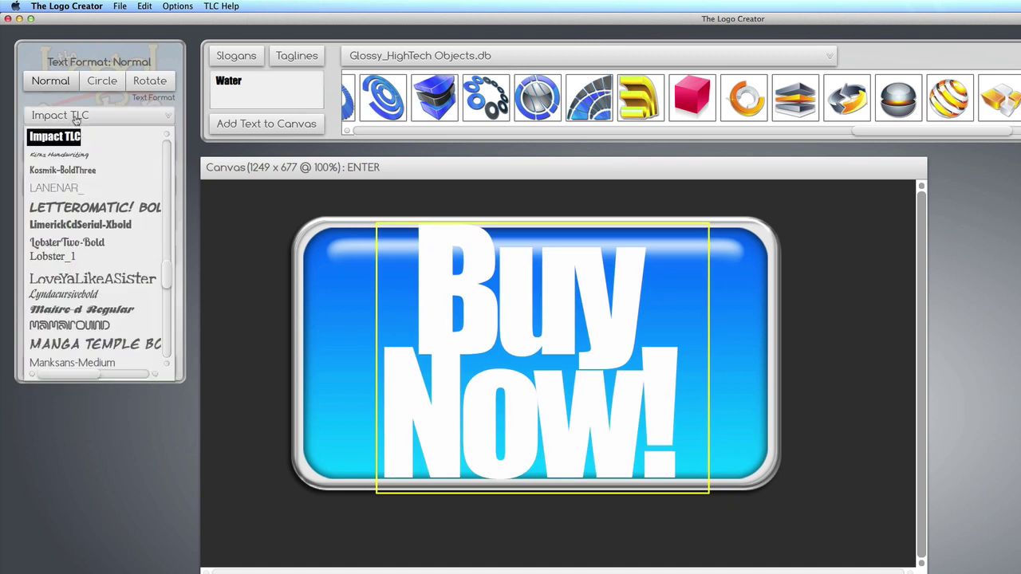
{"action": "left_click_drag", "start_coordinate": [167, 282], "coordinate": [159, 162]}
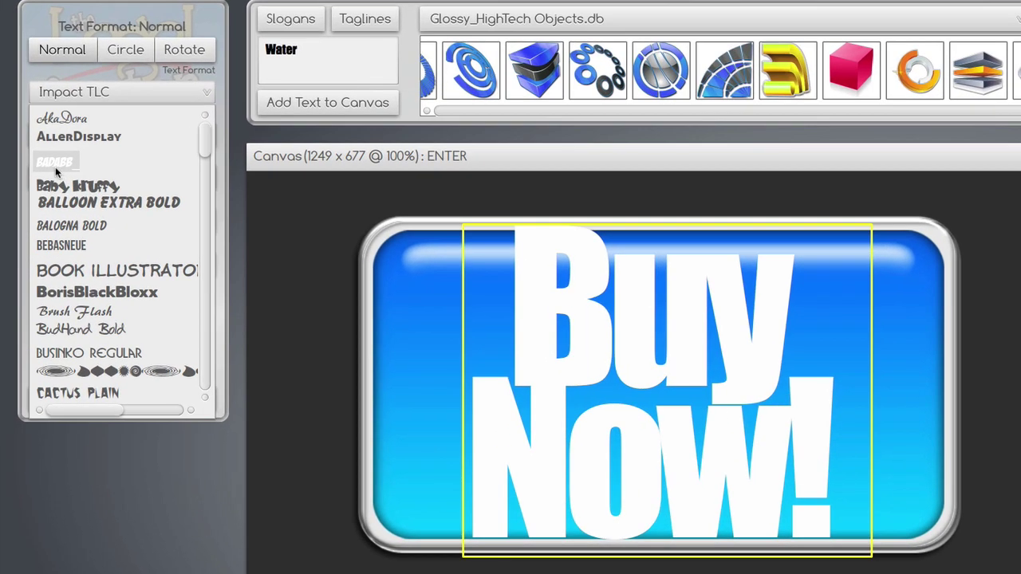
{"action": "left_click", "coordinate": [55, 166]}
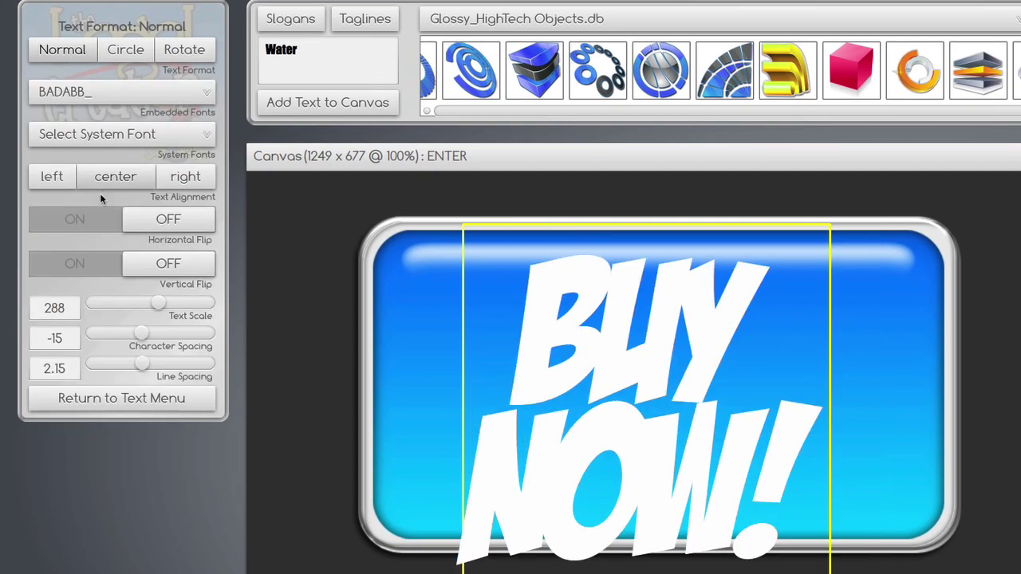
{"action": "left_click_drag", "start_coordinate": [146, 334], "coordinate": [165, 308]}
{"action": "left_click_drag", "start_coordinate": [579, 488], "coordinate": [575, 463]}
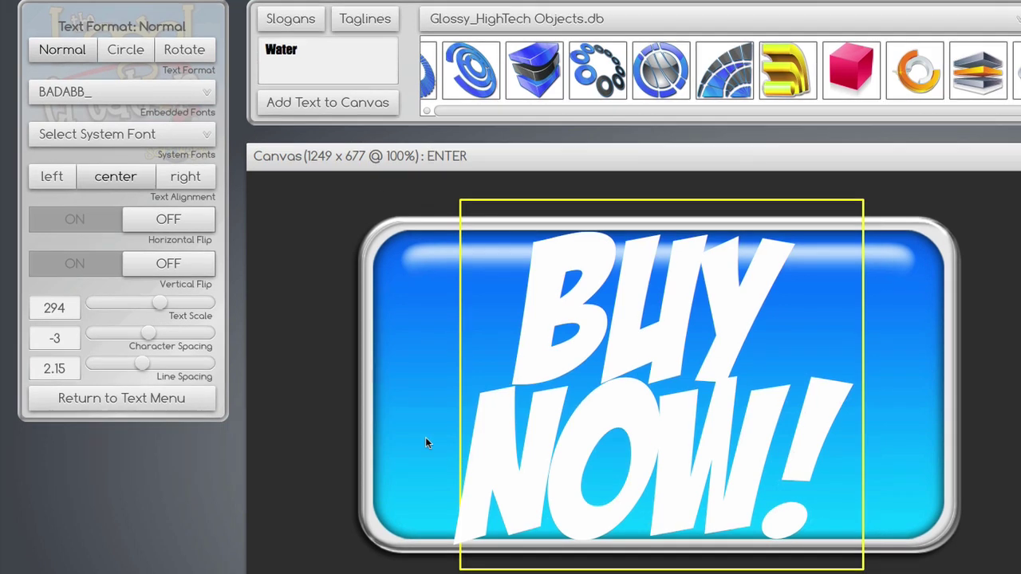
Step: Fill the text with an orange-to-yellow (FFFF00) linear gradient at gradient scale 277
{"action": "left_click", "coordinate": [81, 405]}
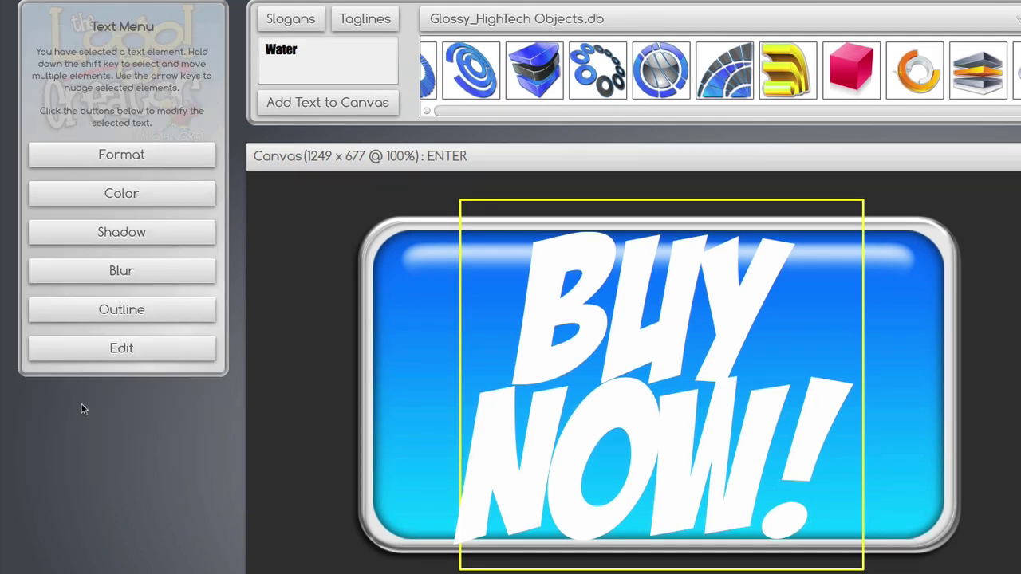
{"action": "left_click", "coordinate": [113, 193]}
{"action": "left_click", "coordinate": [110, 58]}
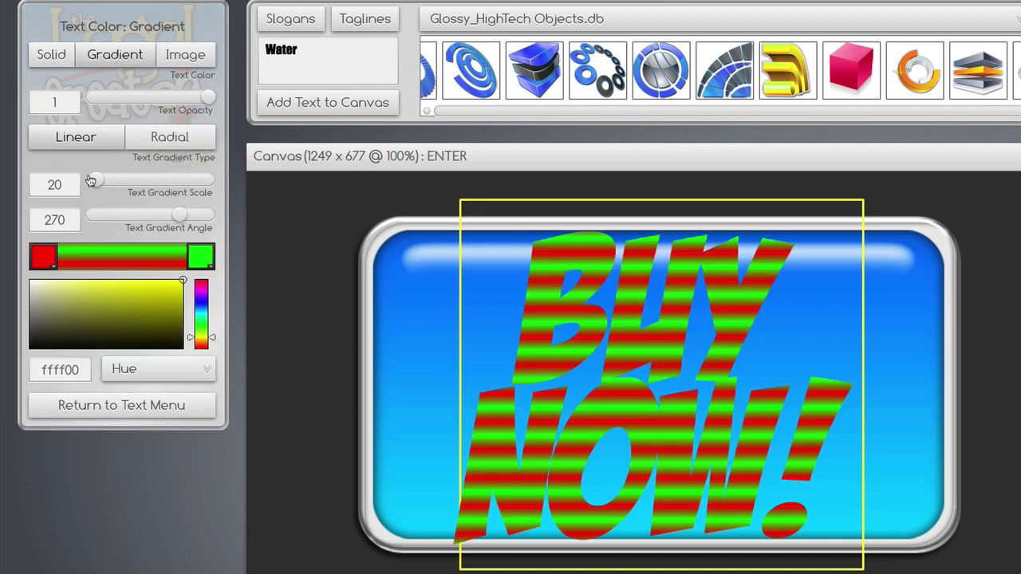
{"action": "left_click", "coordinate": [44, 257]}
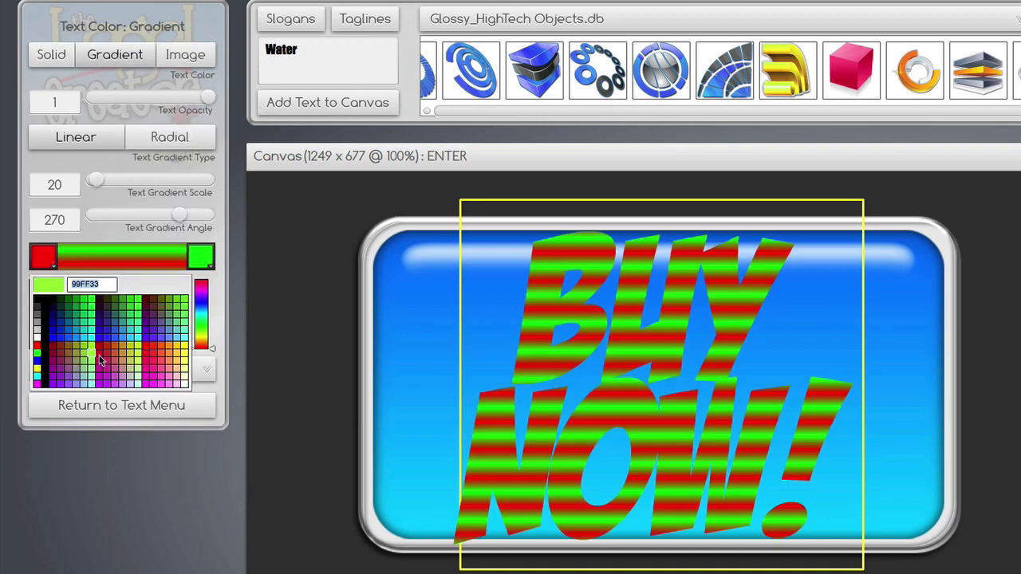
{"action": "left_click", "coordinate": [168, 349]}
{"action": "left_click", "coordinate": [198, 263]}
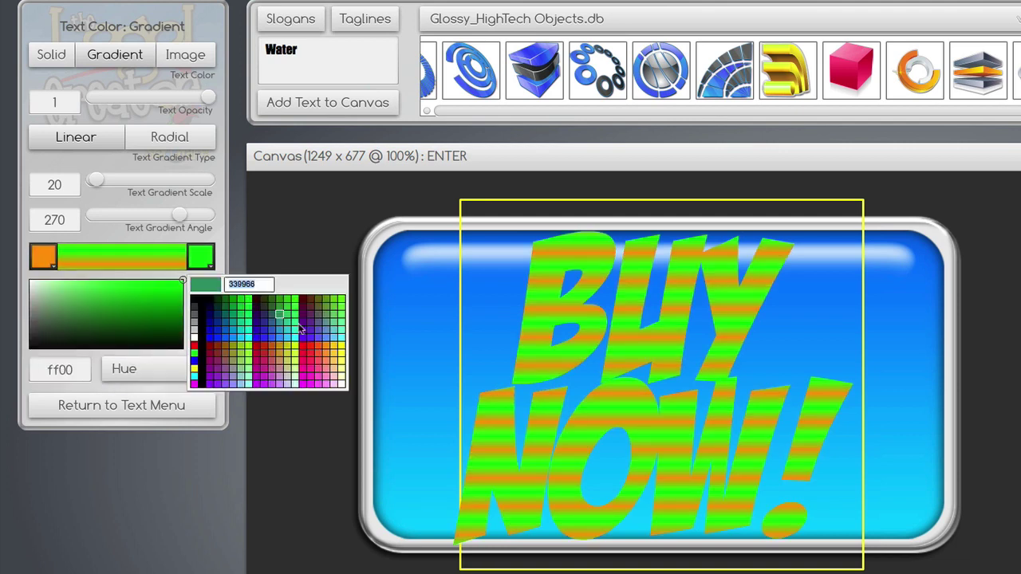
{"action": "left_click", "coordinate": [340, 349]}
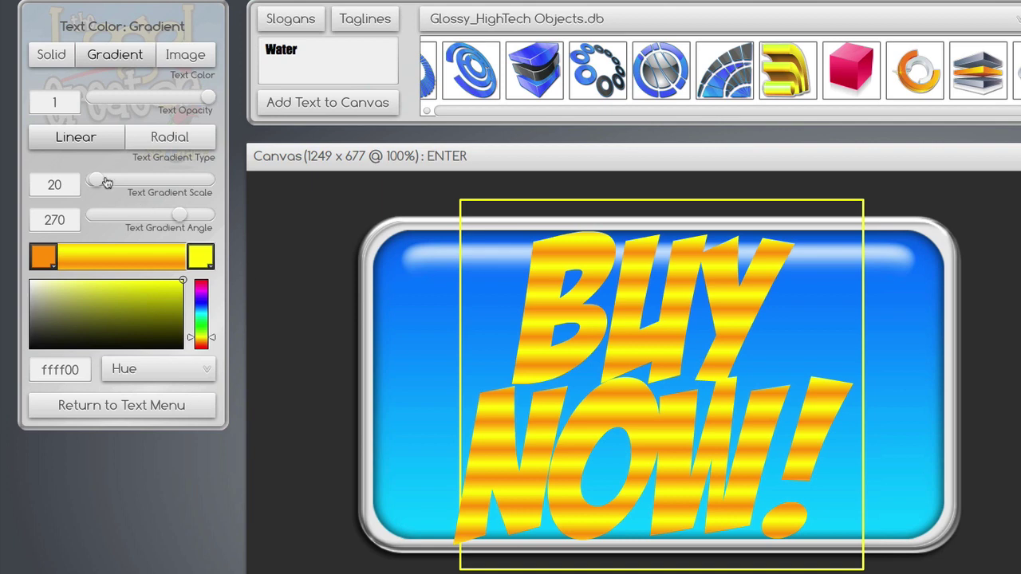
{"action": "left_click_drag", "start_coordinate": [94, 181], "coordinate": [159, 191]}
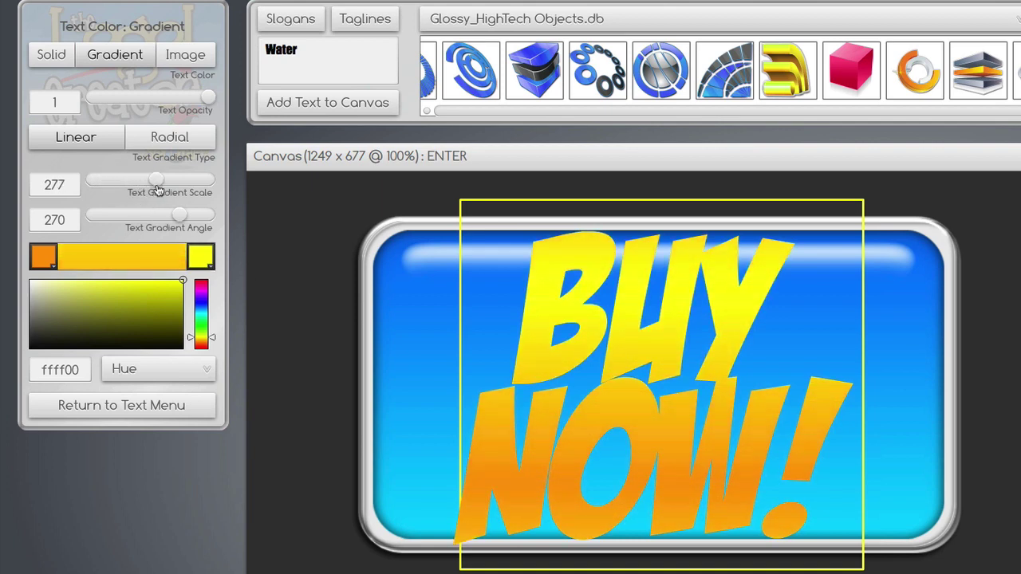
{"action": "left_click", "coordinate": [139, 408]}
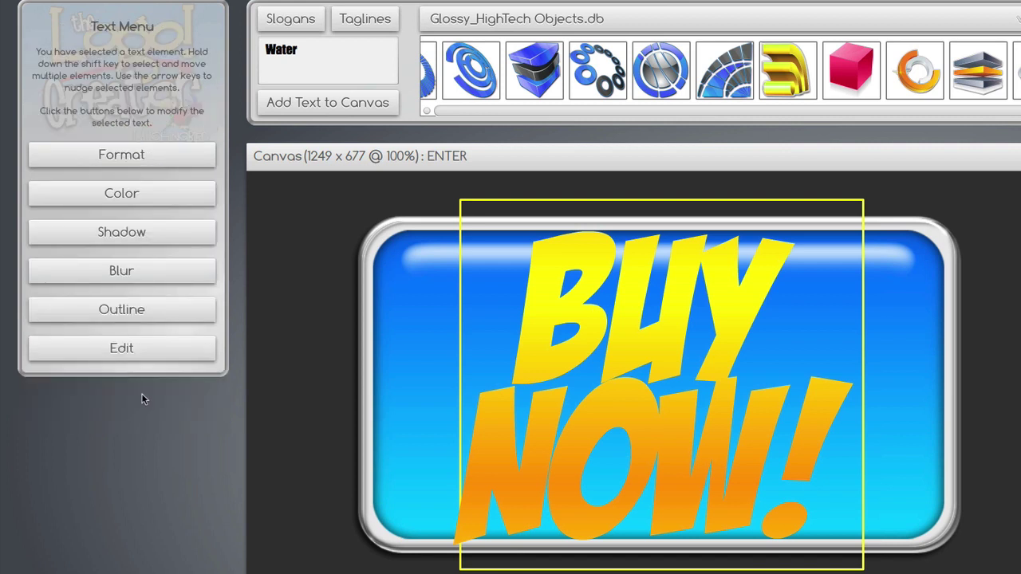
Step: Turn on a white (ffffff) text outline at strength 58
{"action": "left_click", "coordinate": [132, 309]}
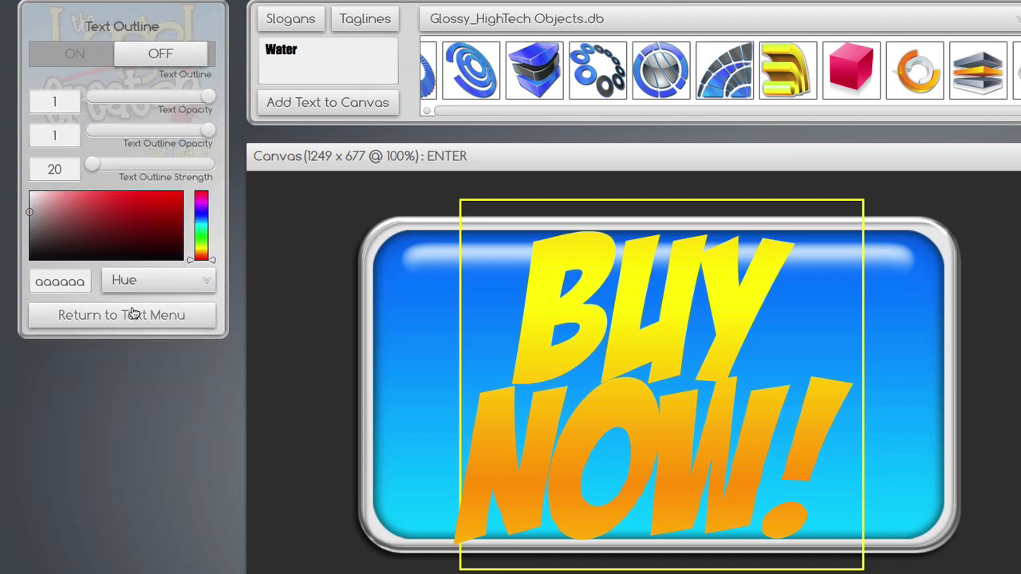
{"action": "left_click", "coordinate": [80, 53]}
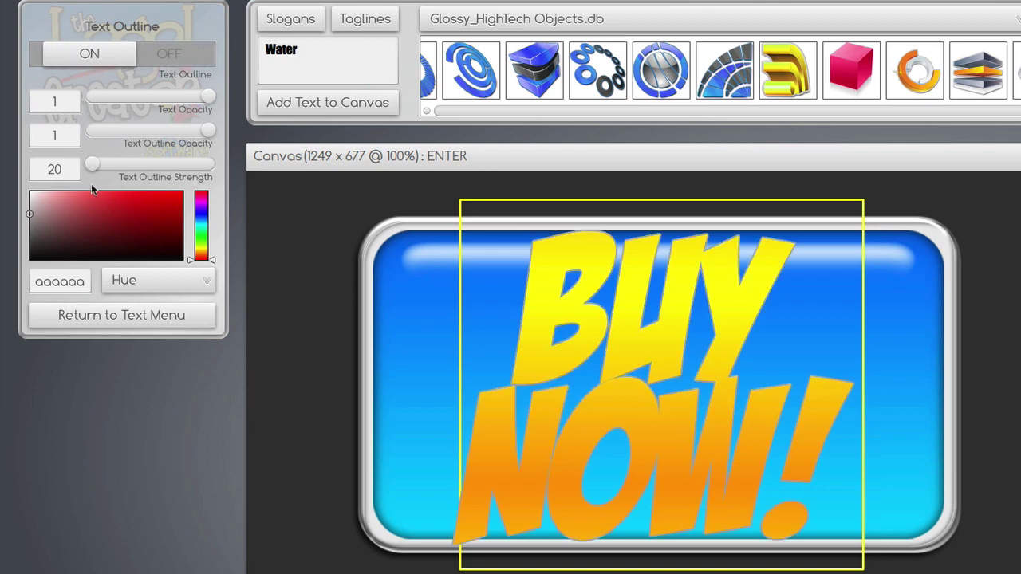
{"action": "left_click", "coordinate": [38, 249]}
{"action": "left_click_drag", "start_coordinate": [21, 263], "coordinate": [13, 183]}
{"action": "left_click_drag", "start_coordinate": [86, 168], "coordinate": [129, 169]}
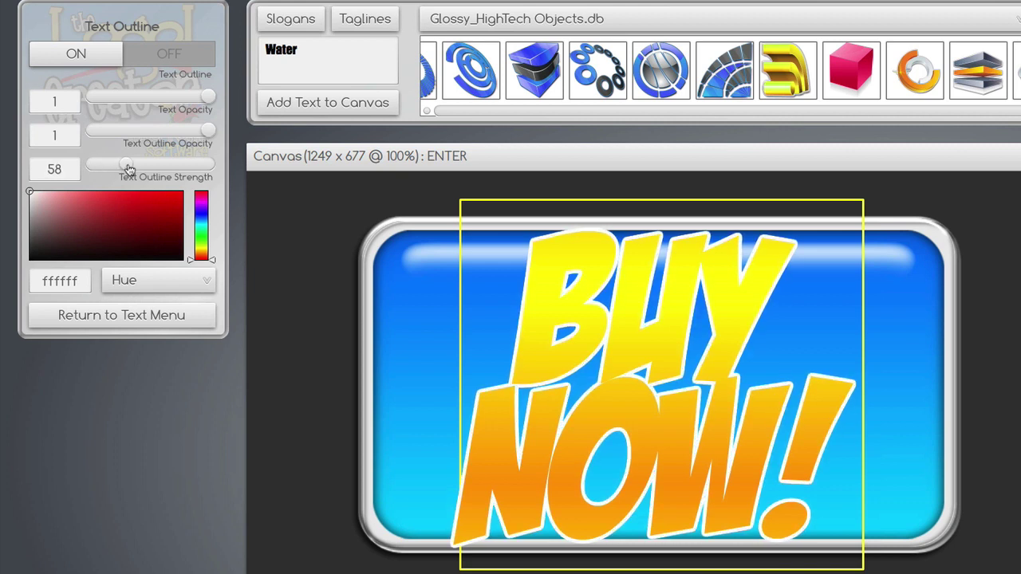
{"action": "left_click", "coordinate": [144, 316]}
{"action": "left_click", "coordinate": [126, 233]}
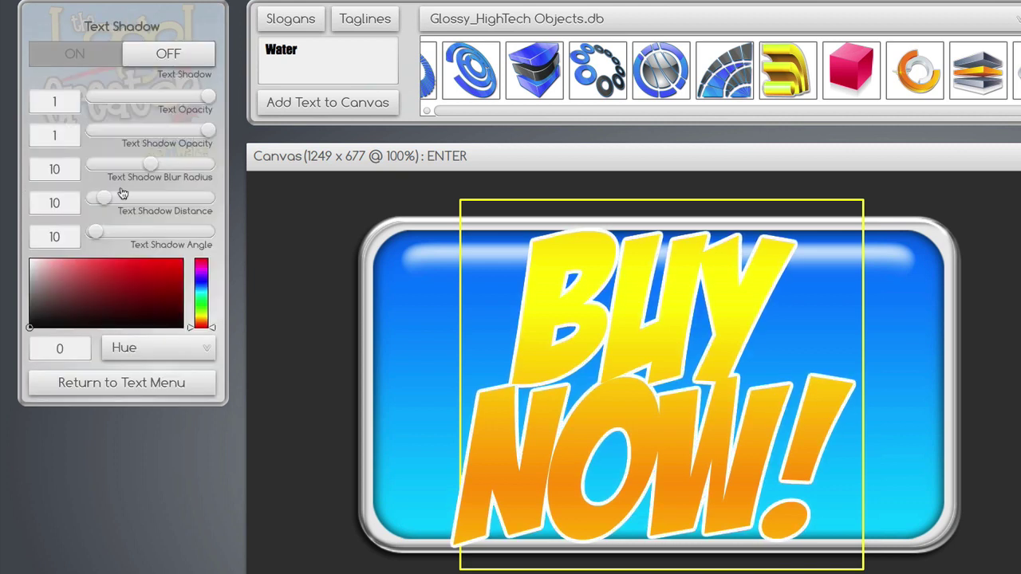
Step: Enable the text shadow at angle 137 and opacity about 0.61, then deselect
{"action": "left_click", "coordinate": [88, 56]}
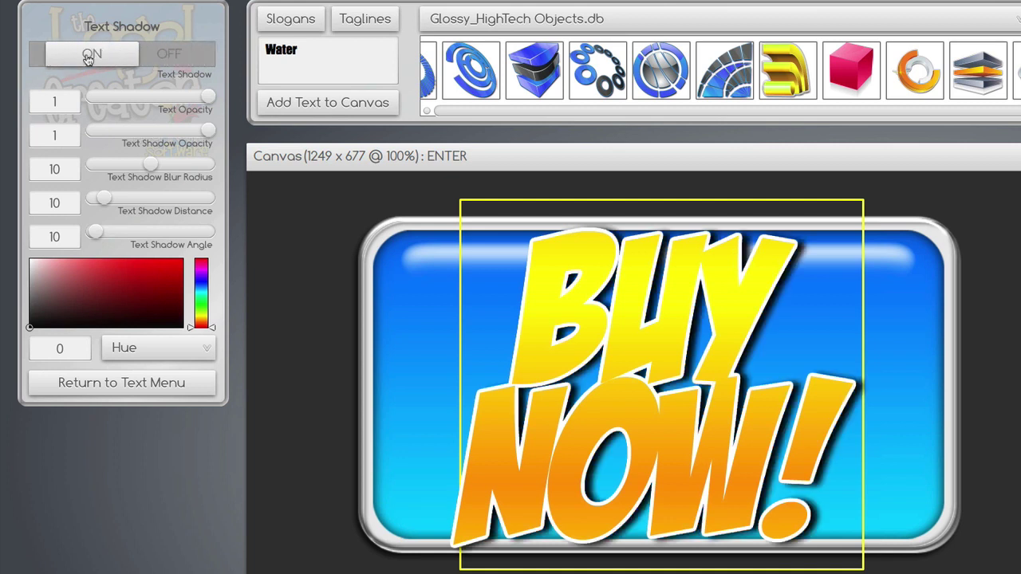
{"action": "left_click_drag", "start_coordinate": [96, 232], "coordinate": [138, 238]}
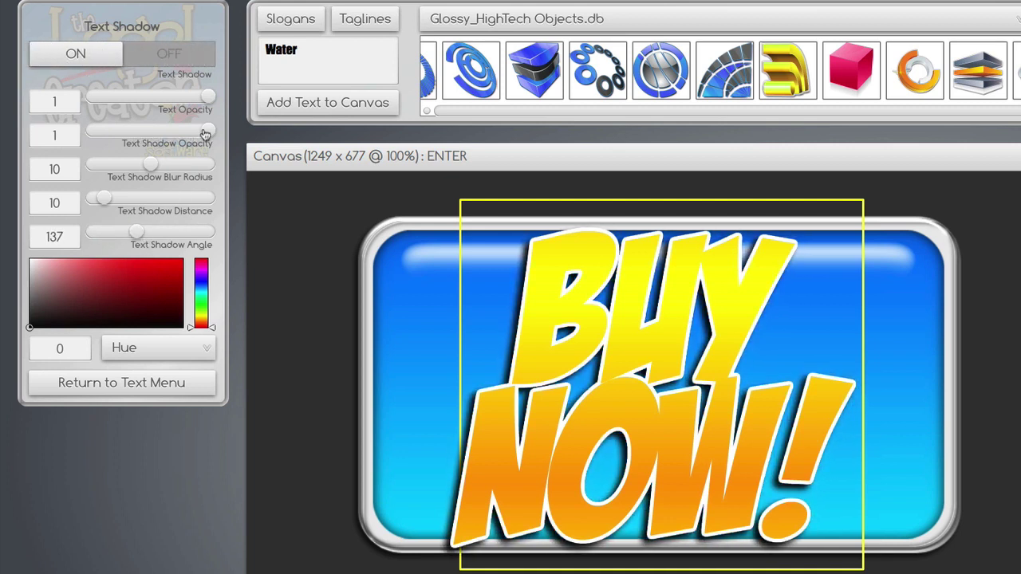
{"action": "left_click_drag", "start_coordinate": [206, 134], "coordinate": [161, 132]}
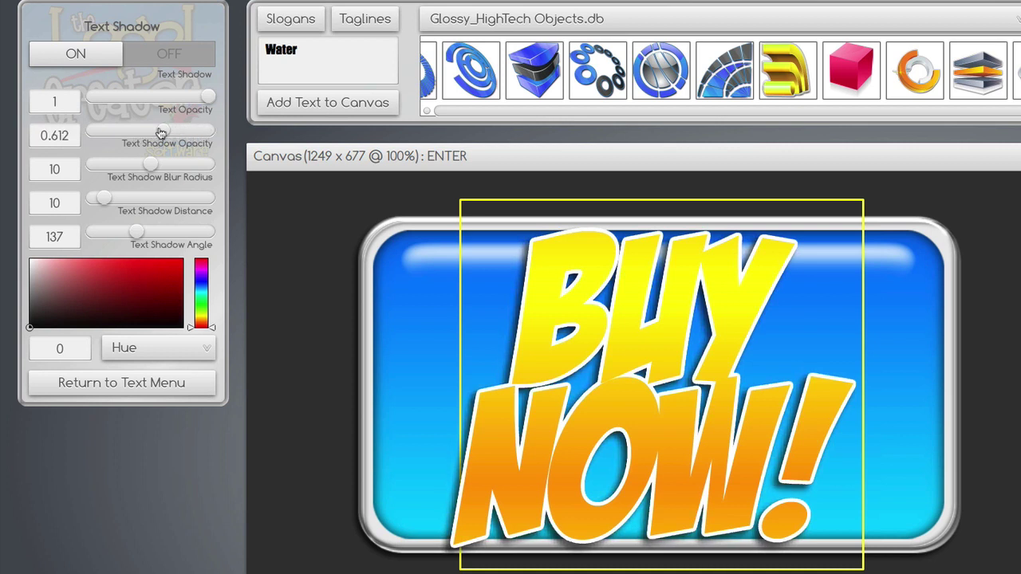
{"action": "left_click", "coordinate": [342, 539]}
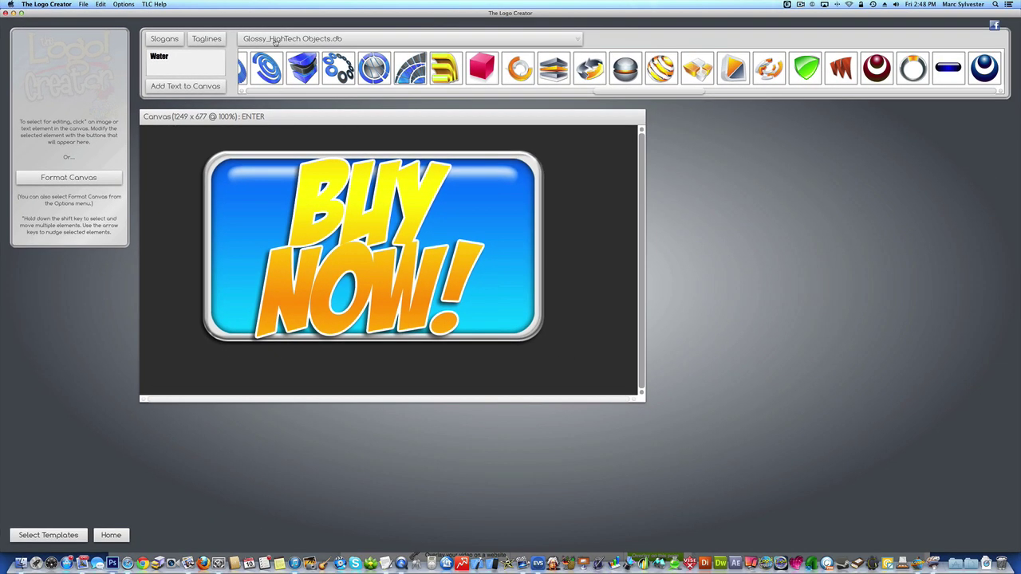
Step: Choose the Glossy_HighTech Objects.db library and scroll its strip to the arrow thumbnails
{"action": "left_click", "coordinate": [275, 42]}
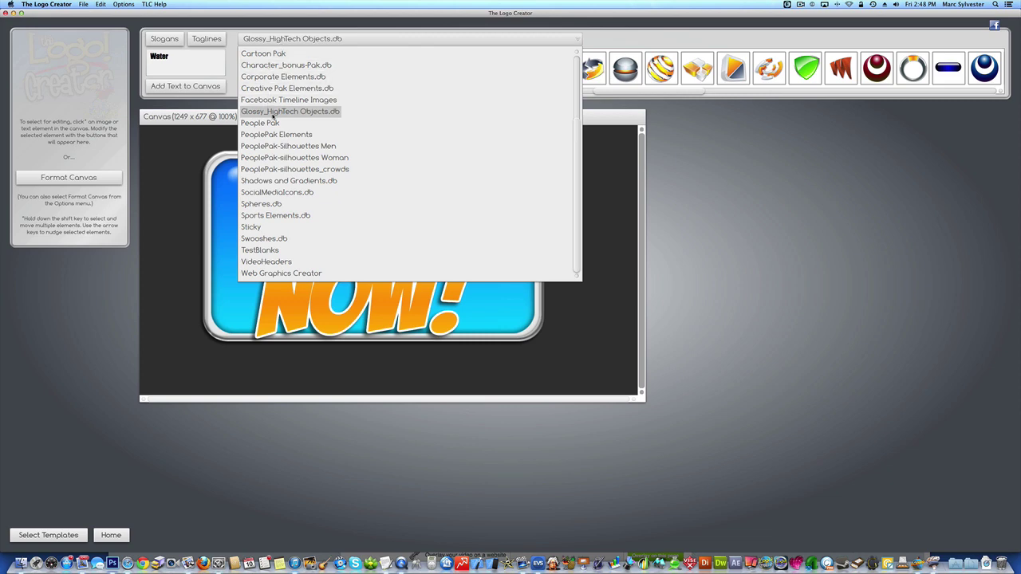
{"action": "left_click", "coordinate": [272, 112]}
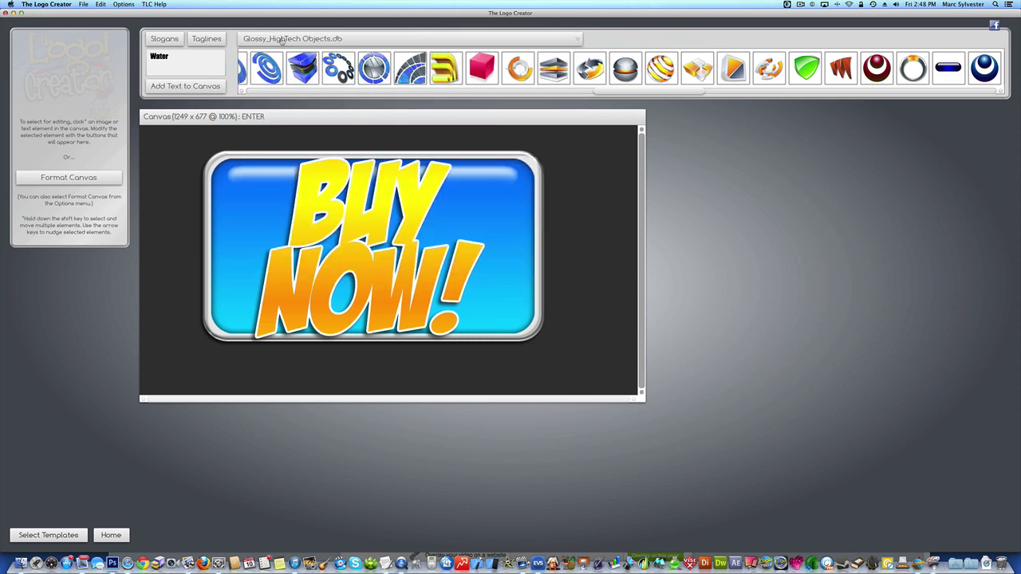
{"action": "left_click", "coordinate": [281, 40]}
{"action": "scroll", "coordinate": [363, 116], "scroll_direction": "down", "scroll_amount": 5}
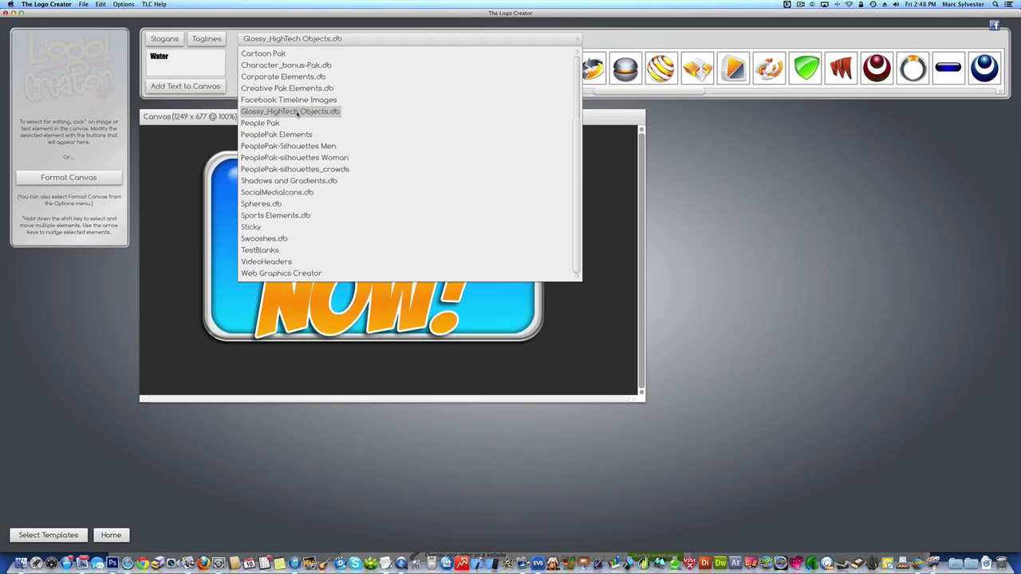
{"action": "left_click", "coordinate": [298, 112]}
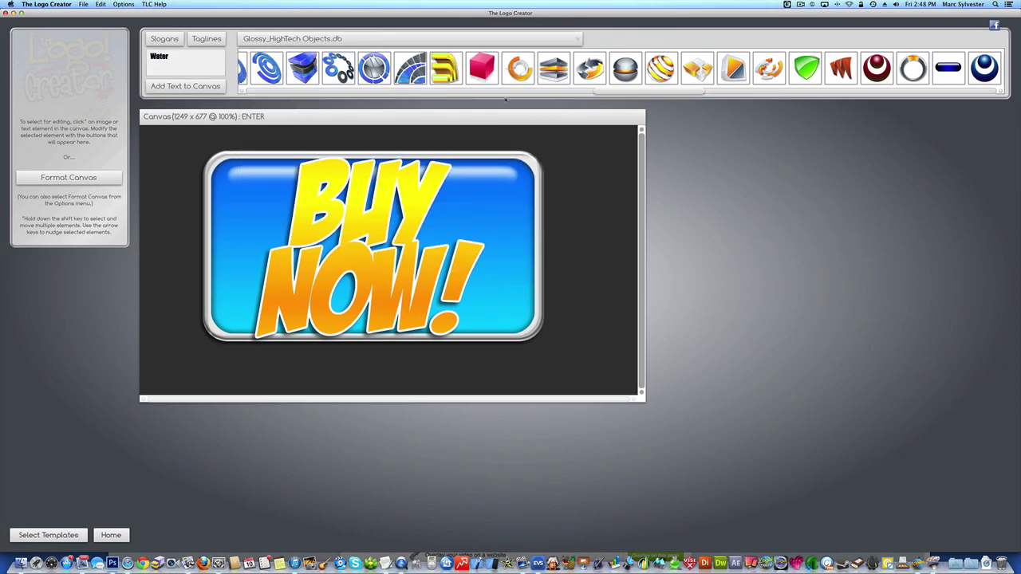
{"action": "left_click_drag", "start_coordinate": [617, 92], "coordinate": [830, 97]}
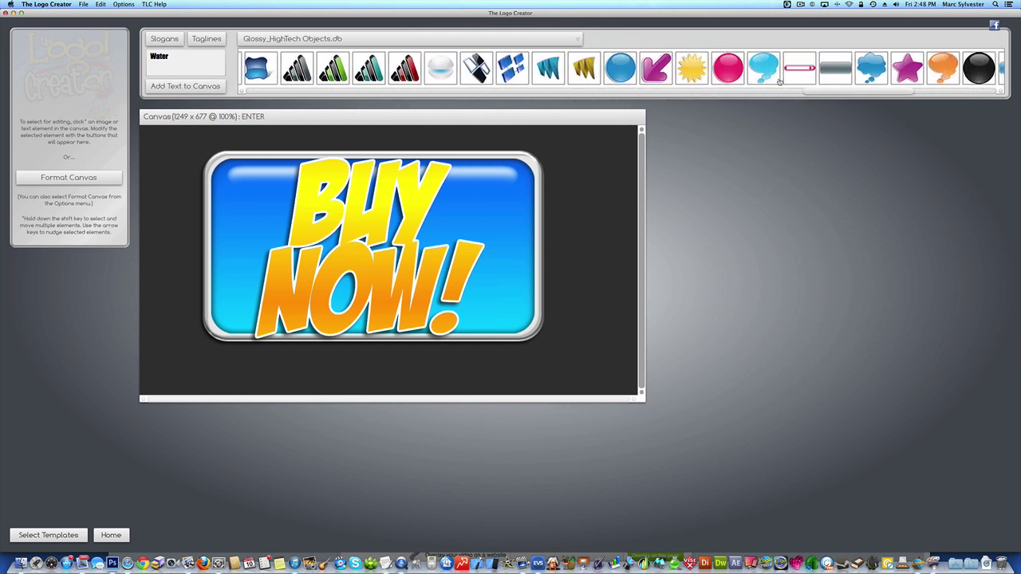
Step: Place the glossy pink arrow on the button's top-right corner, pointing at BUY NOW!
{"action": "left_click_drag", "start_coordinate": [650, 72], "coordinate": [550, 192]}
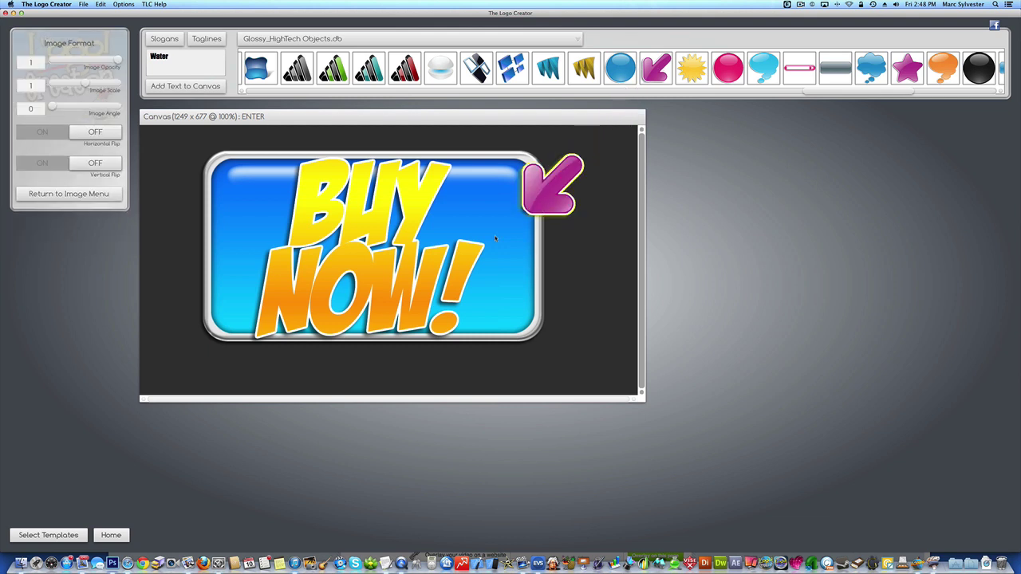
{"action": "left_click", "coordinate": [568, 257]}
{"action": "left_click_drag", "start_coordinate": [546, 203], "coordinate": [530, 175]}
{"action": "left_click", "coordinate": [572, 214]}
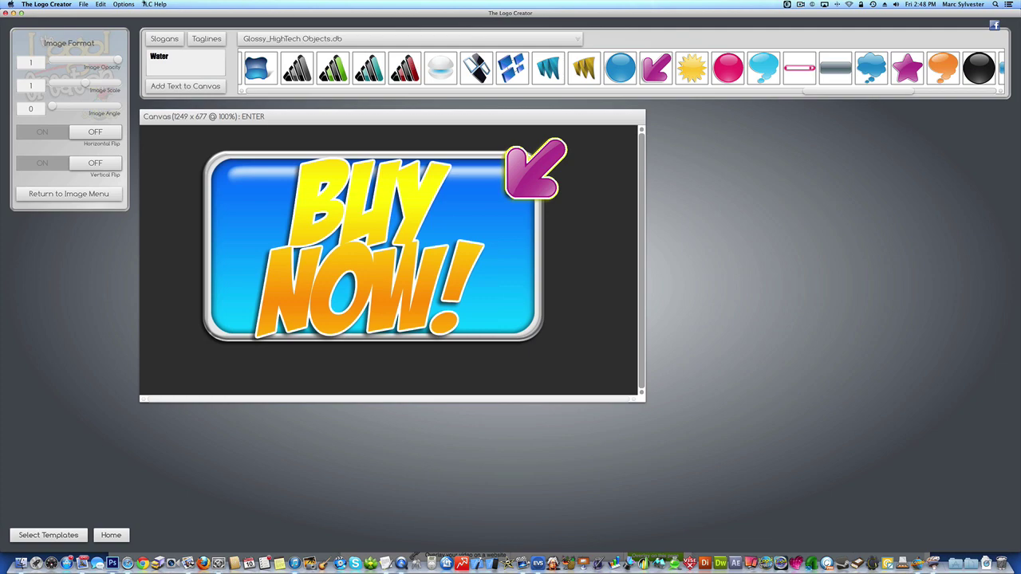
{"action": "left_click", "coordinate": [83, 5]}
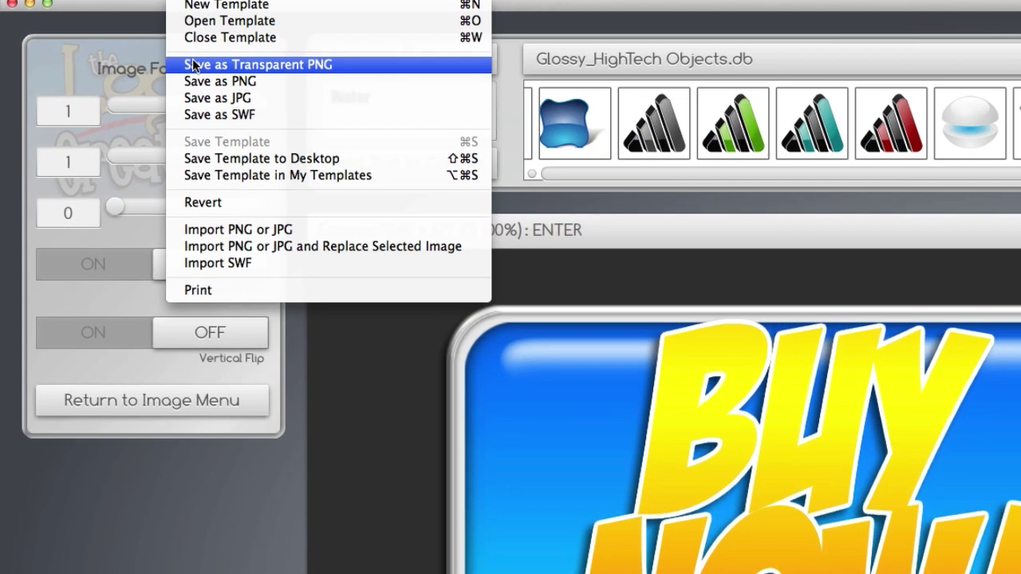
Step: Save the design as transparent PNG 'MyBuyNowButton' in the Video Tutorial Ideas folder
{"action": "left_click", "coordinate": [287, 64]}
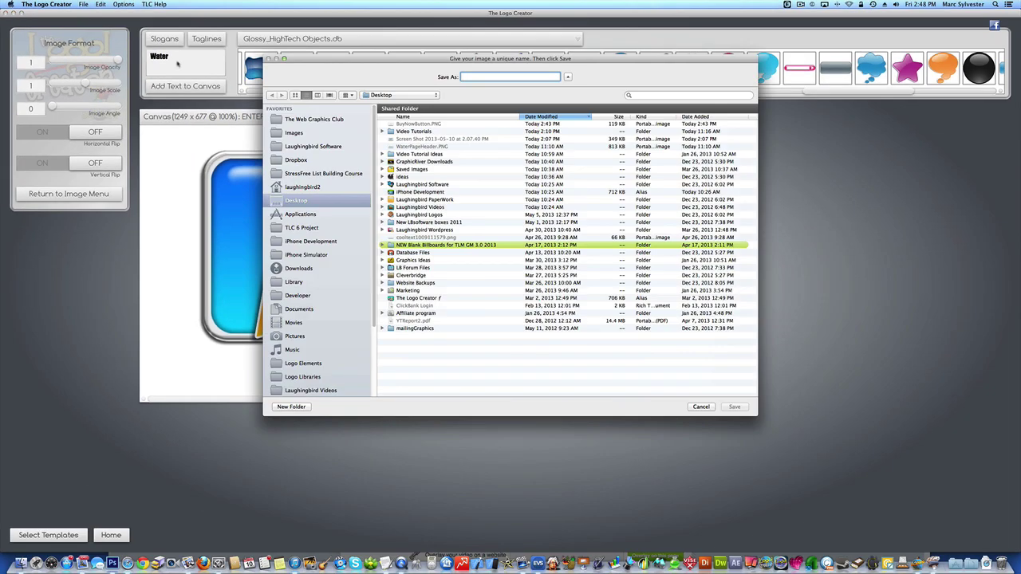
{"action": "type", "text": "MyBy"}
{"action": "type", "text": "yNow"}
{"action": "type", "text": "Button"}
{"action": "double_click", "coordinate": [427, 154]}
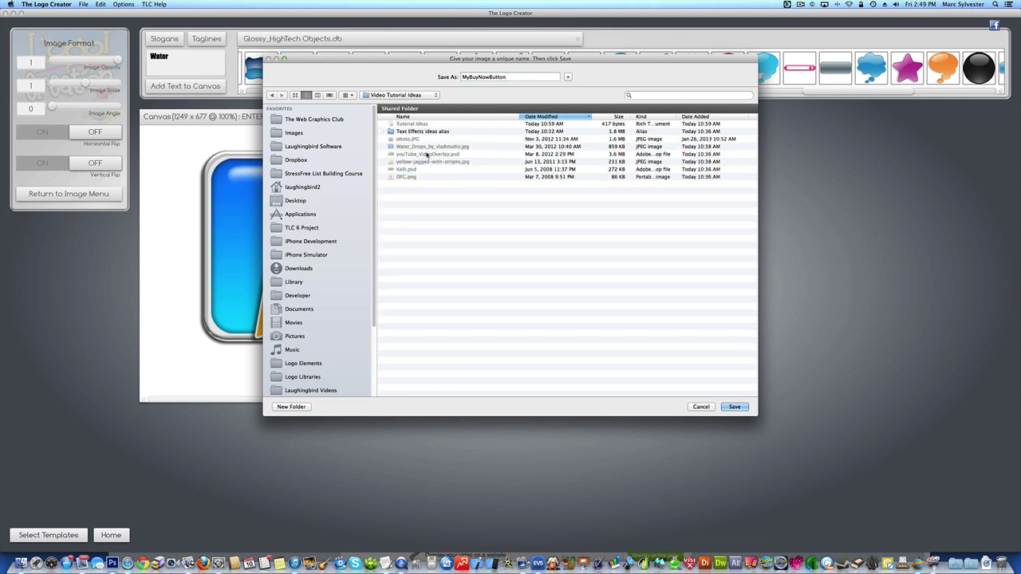
{"action": "key", "text": "Return"}
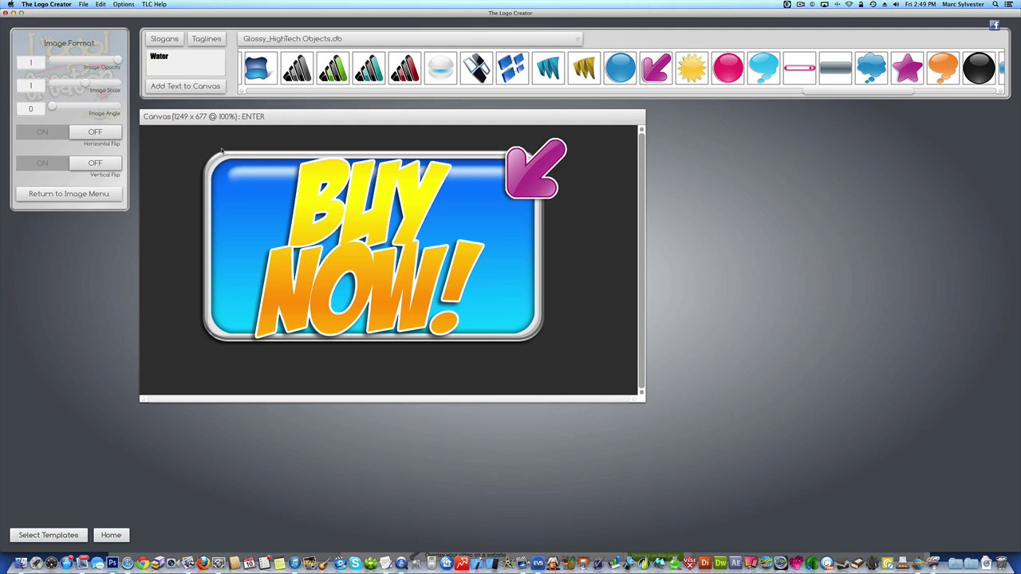
Step: Save the design to My Templates as 'Buy Now Button', then show the template gallery
{"action": "left_click", "coordinate": [82, 4]}
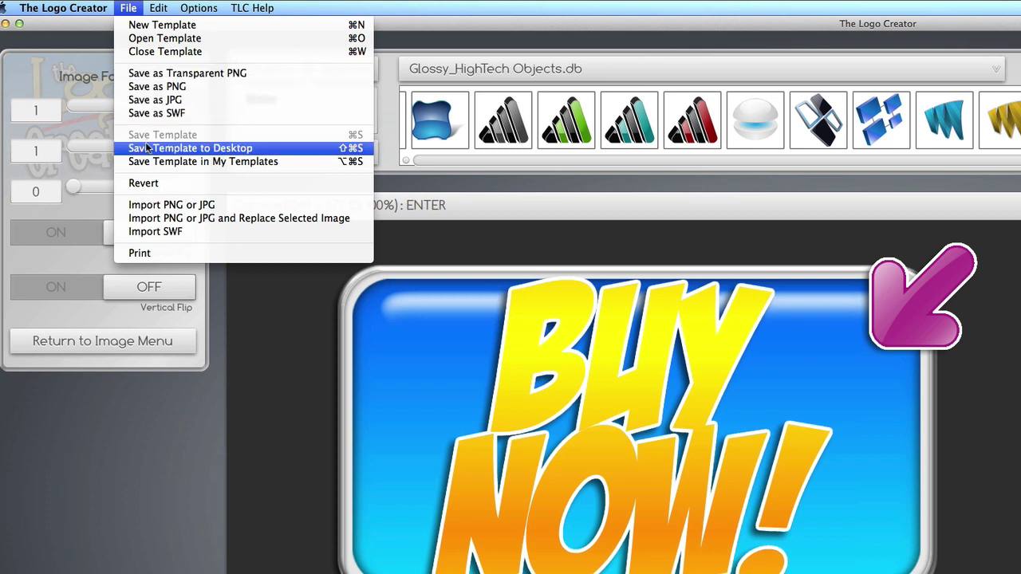
{"action": "left_click", "coordinate": [192, 162]}
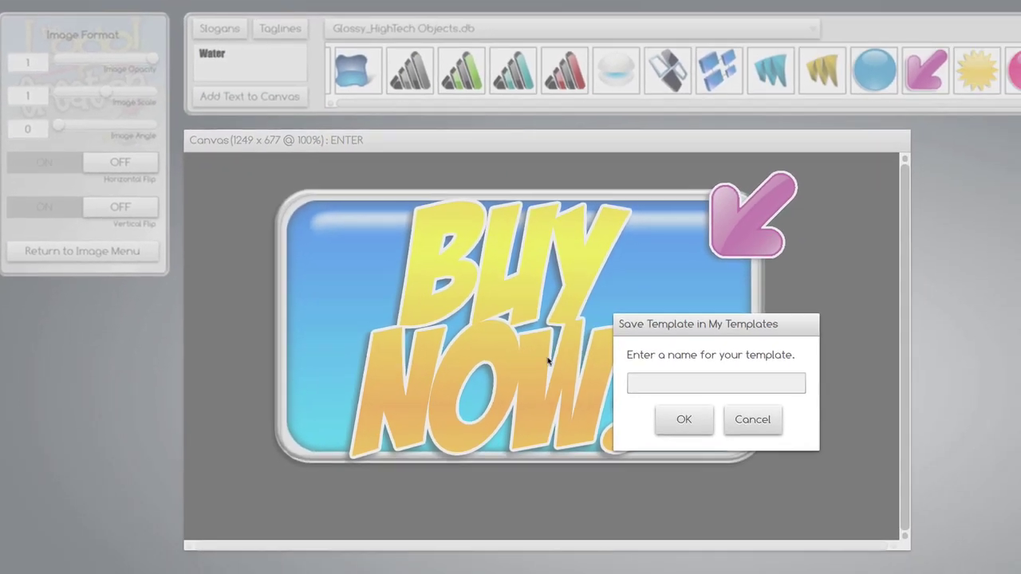
{"action": "type", "text": "Buy Now Button"}
{"action": "left_click", "coordinate": [691, 421]}
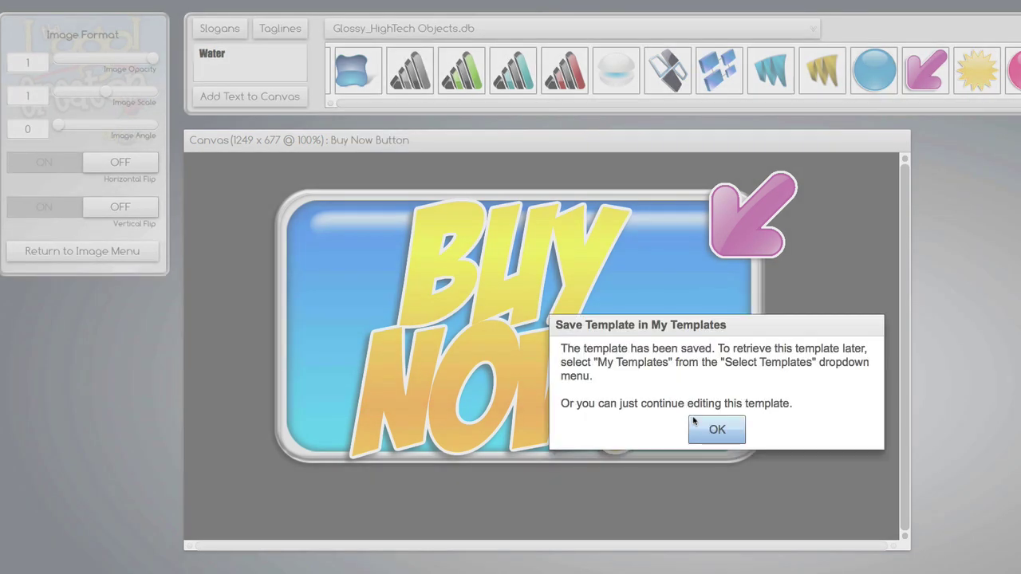
{"action": "left_click", "coordinate": [701, 432]}
{"action": "left_click", "coordinate": [727, 429]}
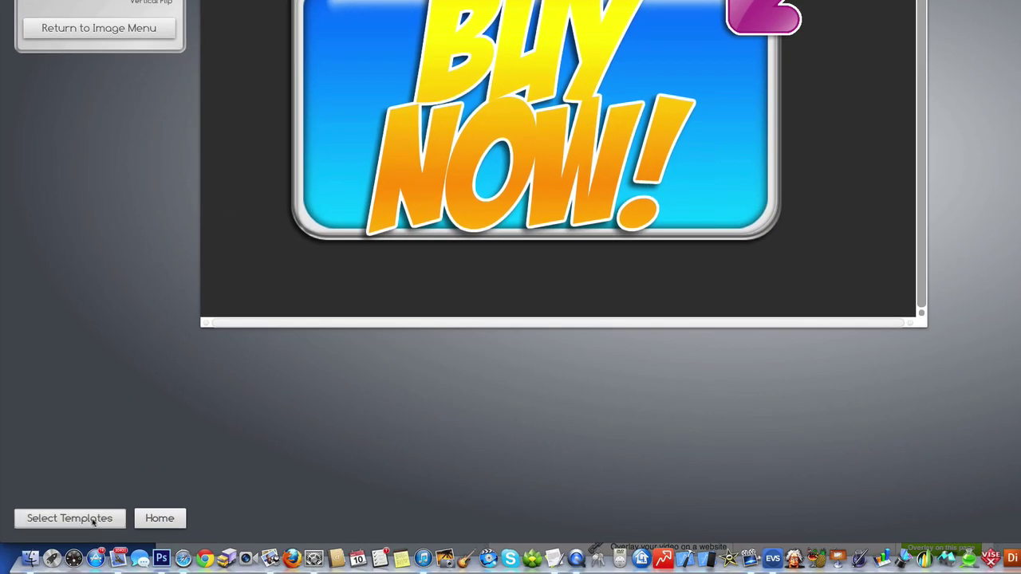
{"action": "left_click", "coordinate": [93, 520]}
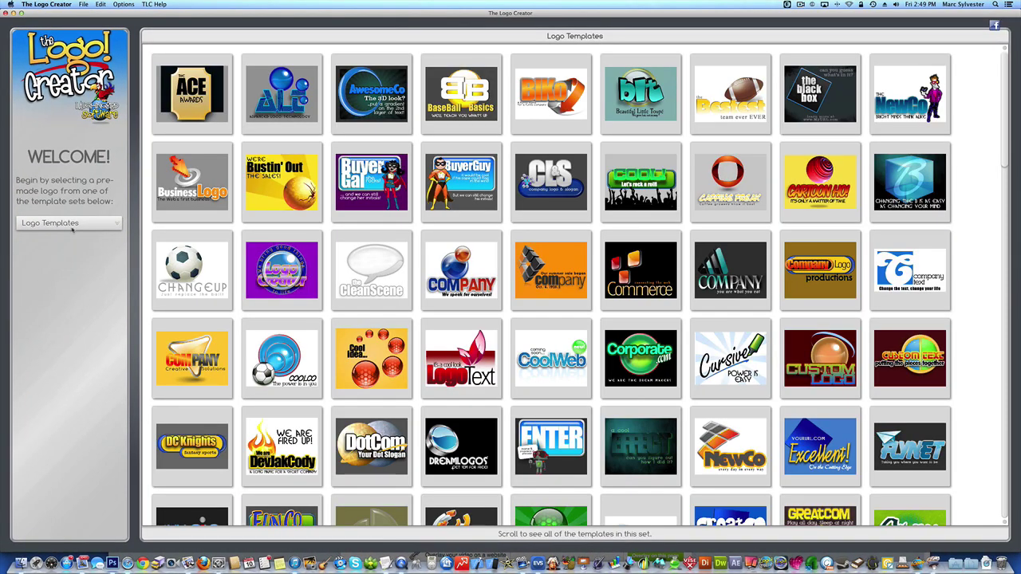
Step: Switch the gallery to My Templates and open the BUY NOW template
{"action": "left_click", "coordinate": [47, 225]}
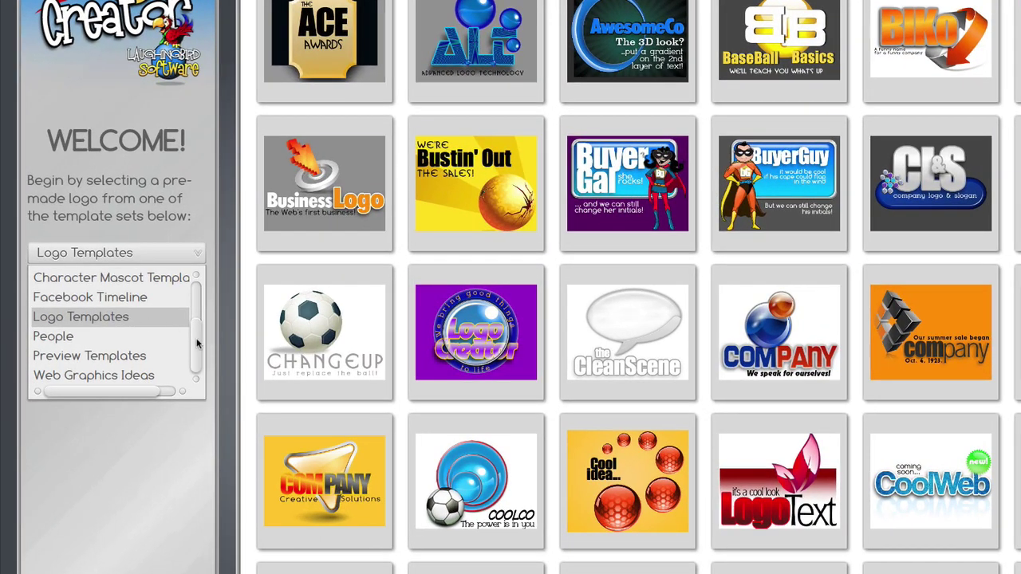
{"action": "scroll", "coordinate": [116, 264], "scroll_direction": "up", "scroll_amount": 2}
{"action": "scroll", "coordinate": [196, 322], "scroll_direction": "up", "scroll_amount": 2}
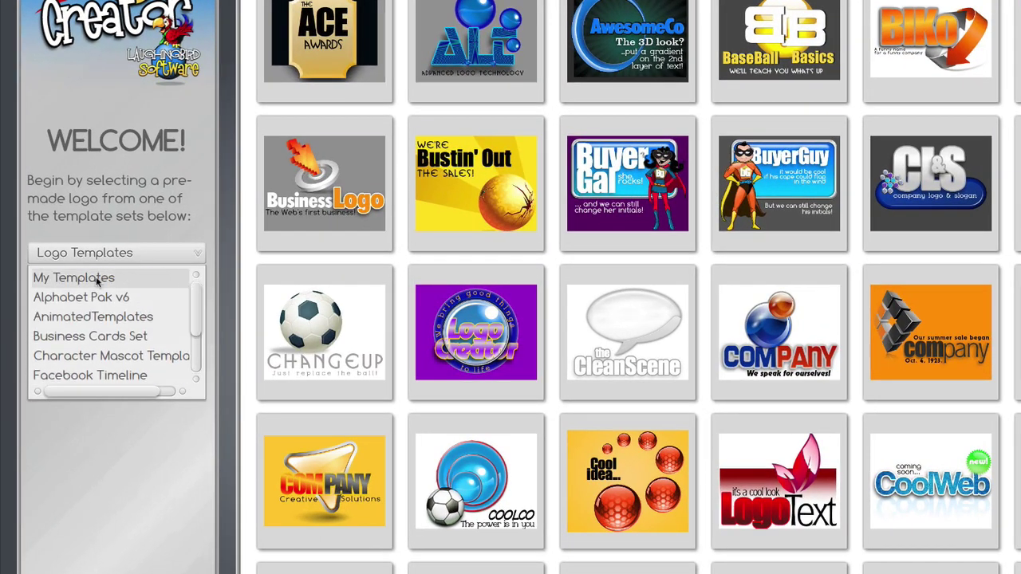
{"action": "left_click", "coordinate": [96, 281]}
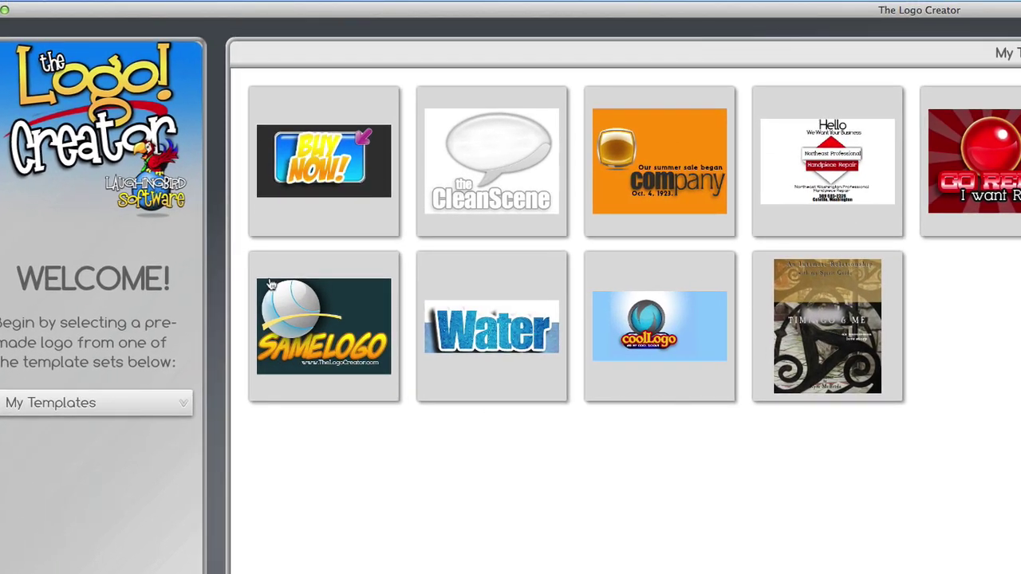
{"action": "left_click", "coordinate": [310, 168]}
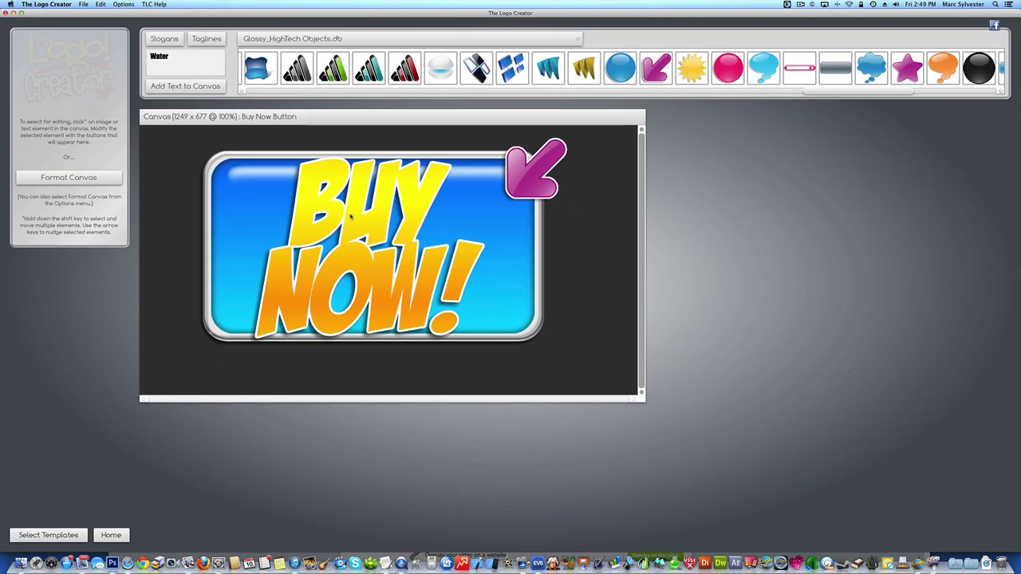
Step: Import MyBuyNowButton.PNG from Video Tutorial Ideas and move the copy down and right
{"action": "left_click", "coordinate": [84, 5]}
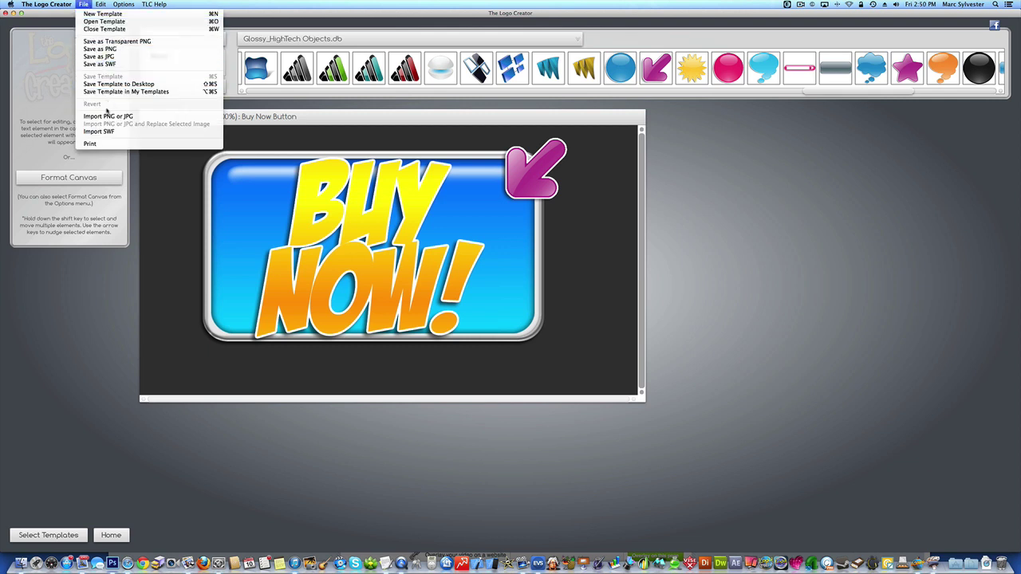
{"action": "left_click", "coordinate": [108, 117]}
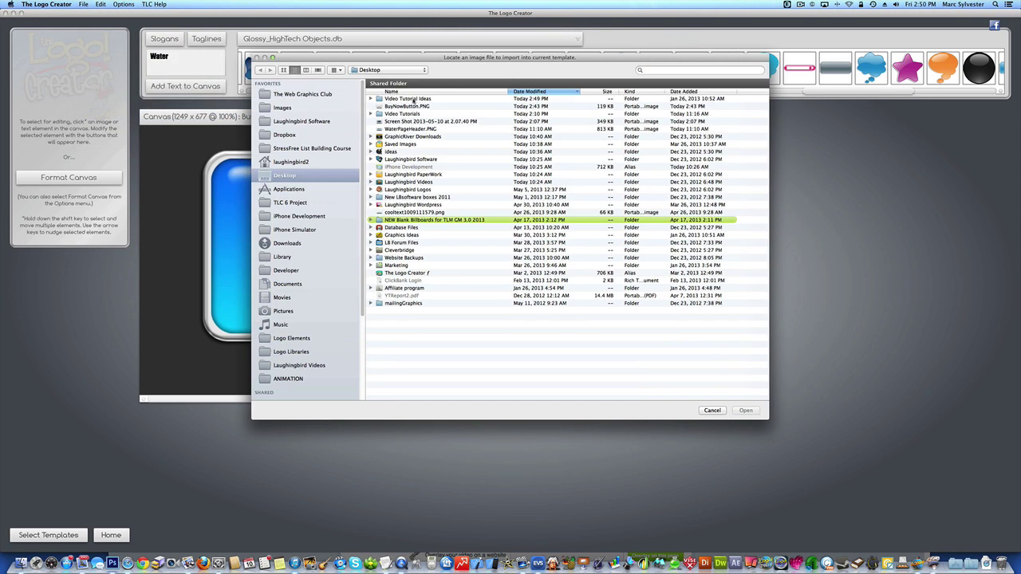
{"action": "double_click", "coordinate": [413, 99]}
{"action": "double_click", "coordinate": [413, 99]}
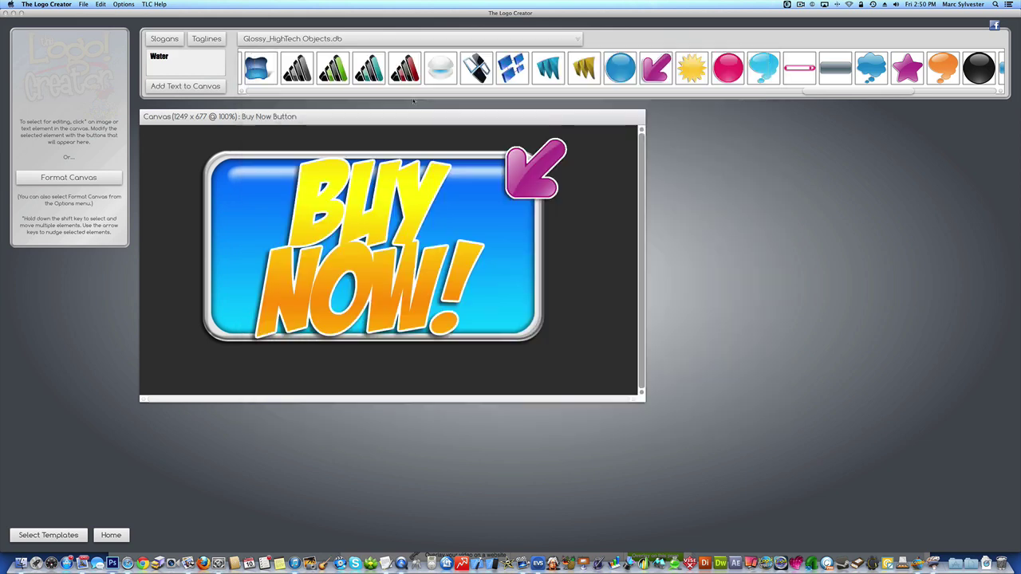
{"action": "left_click_drag", "start_coordinate": [255, 252], "coordinate": [324, 265]}
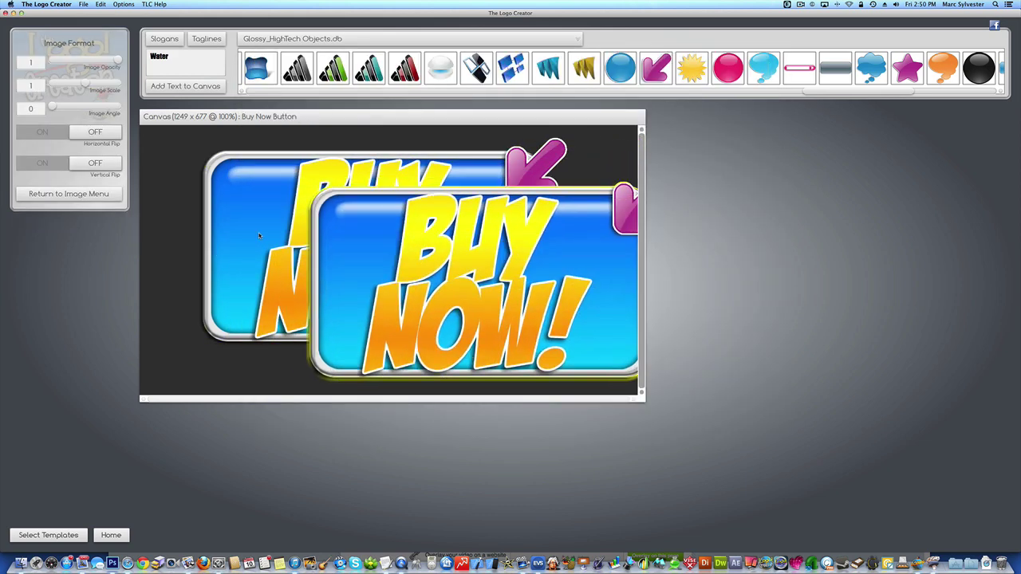
Step: Delete the original blue button, BUY NOW! text and pink arrow from the canvas
{"action": "left_click_drag", "start_coordinate": [259, 236], "coordinate": [213, 218]}
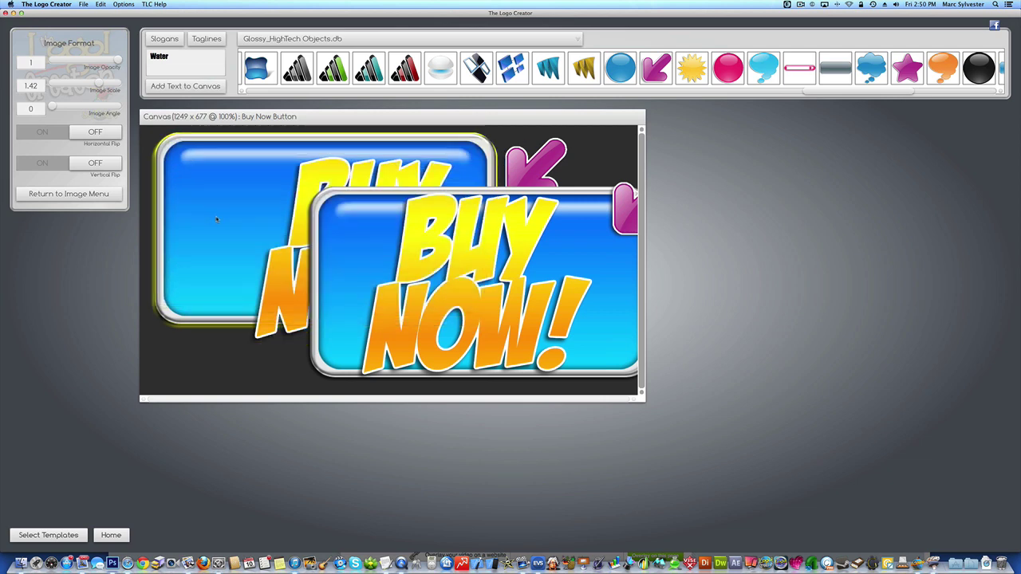
{"action": "key", "text": "Delete"}
{"action": "left_click_drag", "start_coordinate": [304, 207], "coordinate": [240, 190]}
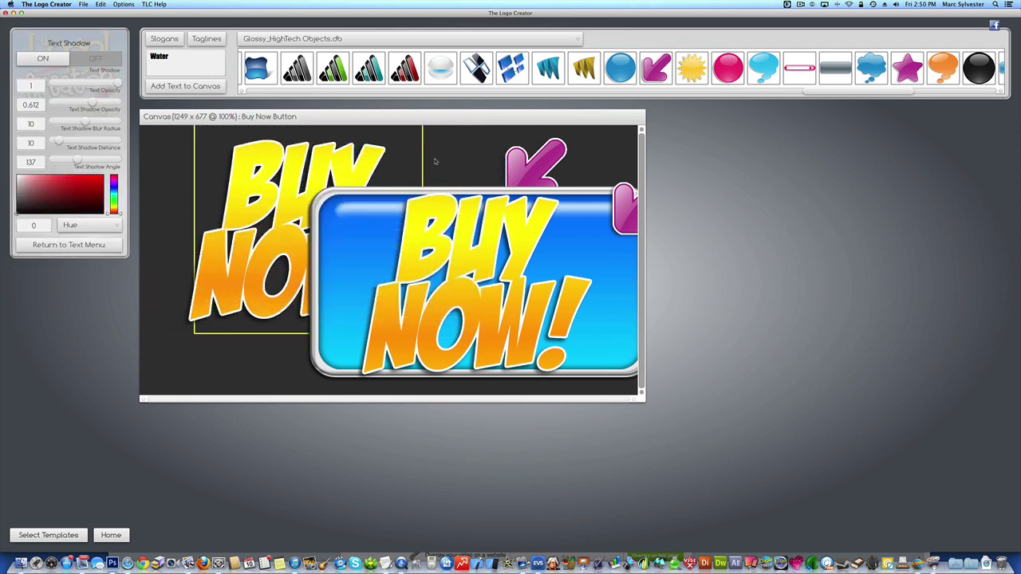
{"action": "key", "text": "Delete"}
{"action": "left_click_drag", "start_coordinate": [655, 68], "coordinate": [277, 166]}
{"action": "key", "text": "Delete"}
Step: Move the imported image up-left, scale it to 0.48 and rotate it to 335
{"action": "left_click_drag", "start_coordinate": [393, 265], "coordinate": [295, 238]}
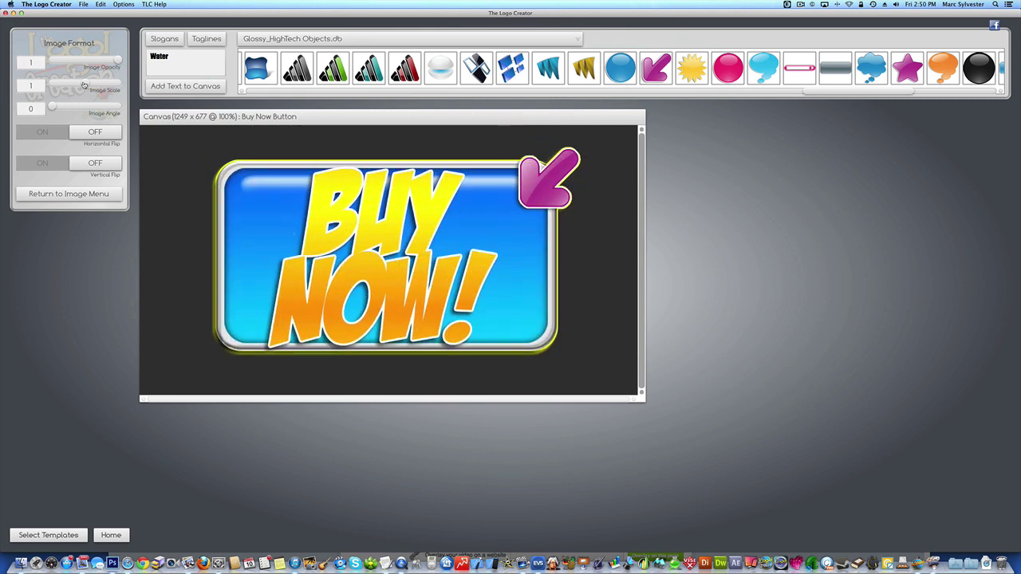
{"action": "left_click_drag", "start_coordinate": [83, 84], "coordinate": [111, 108]}
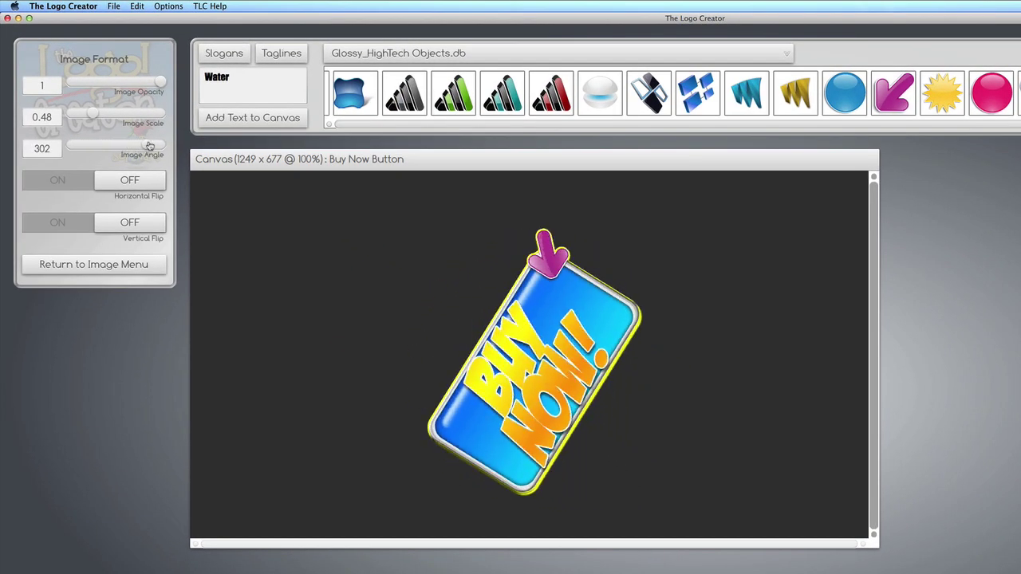
{"action": "left_click_drag", "start_coordinate": [149, 146], "coordinate": [153, 147]}
Step: Move the button toward the upper left and shrink the canvas to 776 x 532
{"action": "left_click", "coordinate": [313, 279]}
{"action": "left_click_drag", "start_coordinate": [512, 405], "coordinate": [404, 361]}
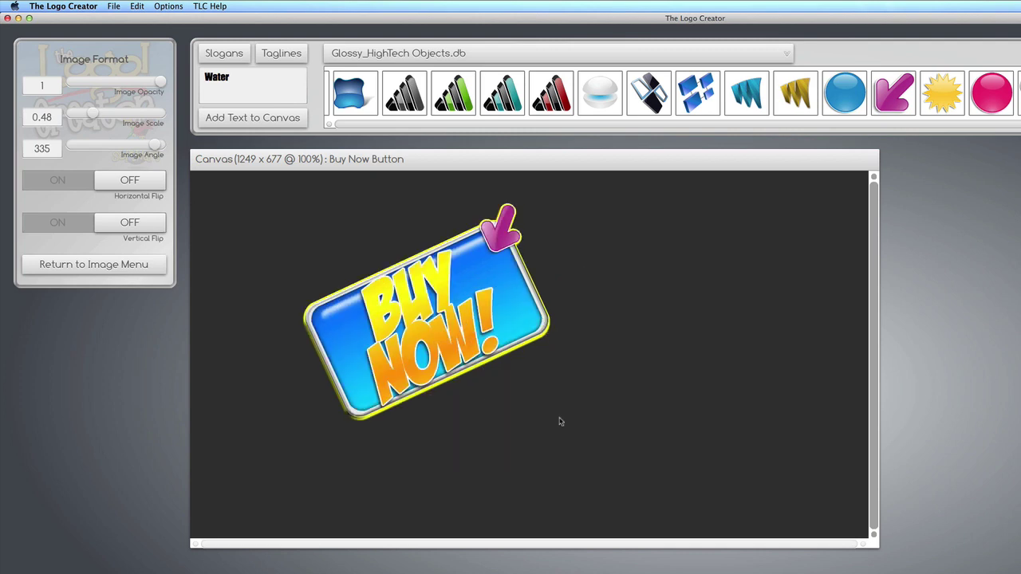
{"action": "left_click", "coordinate": [560, 423]}
{"action": "left_click_drag", "start_coordinate": [877, 545], "coordinate": [622, 467]}
Step: Tilt the button to 348 degrees and trim the canvas to 631 x 468
{"action": "left_click_drag", "start_coordinate": [404, 358], "coordinate": [316, 332]}
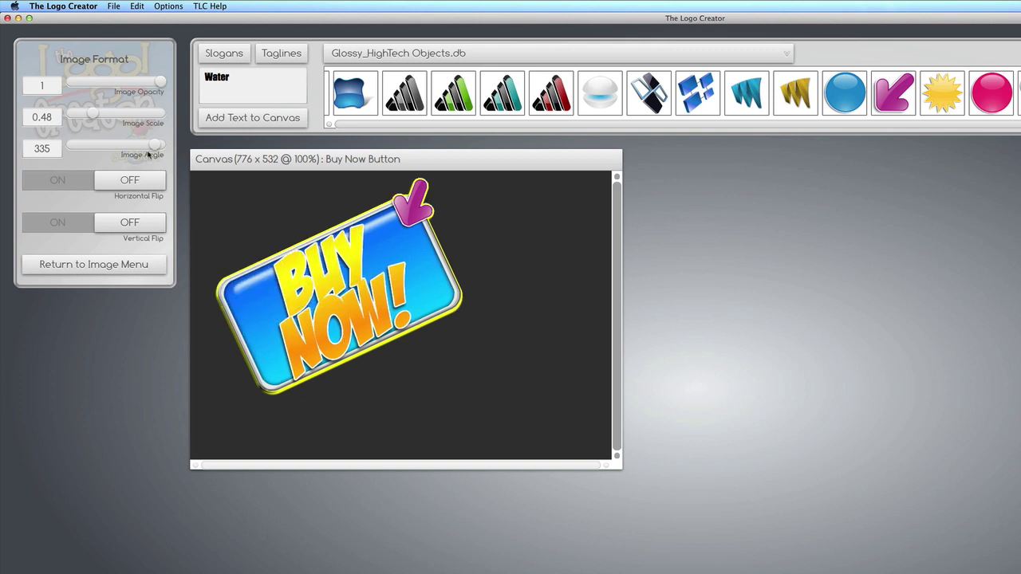
{"action": "left_click_drag", "start_coordinate": [154, 146], "coordinate": [159, 146]}
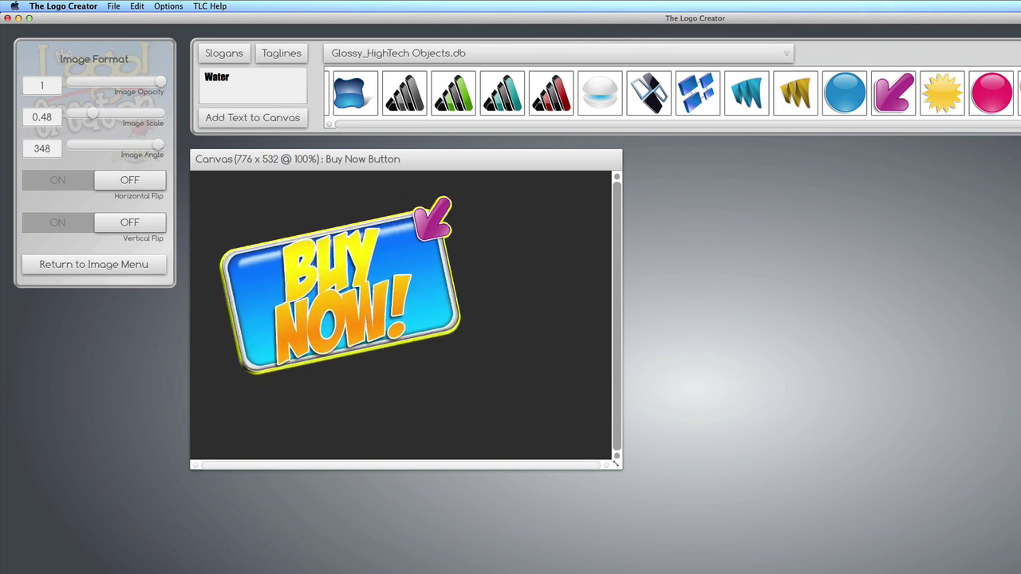
{"action": "left_click_drag", "start_coordinate": [618, 463], "coordinate": [545, 437]}
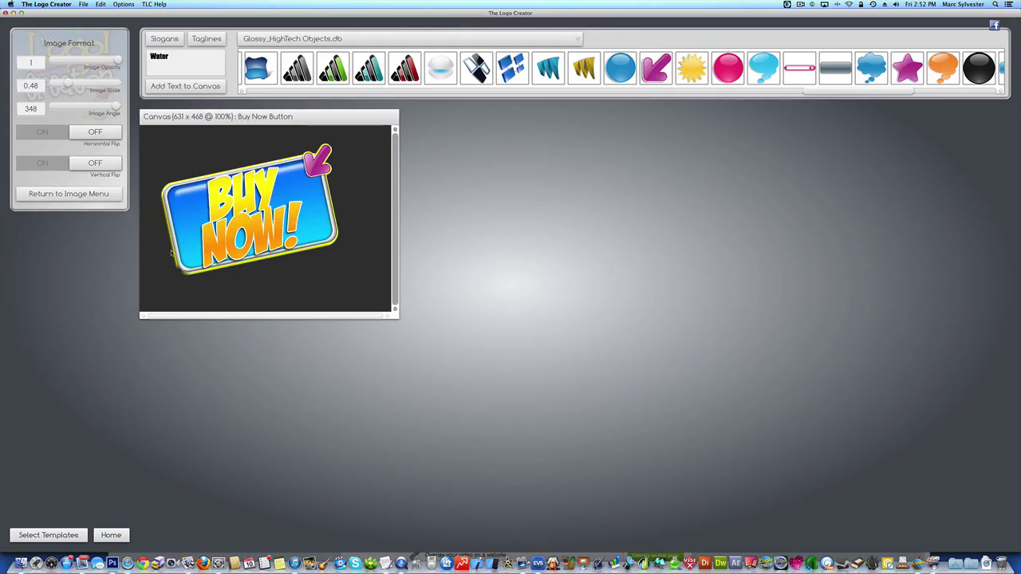
{"action": "left_click_drag", "start_coordinate": [183, 243], "coordinate": [189, 242]}
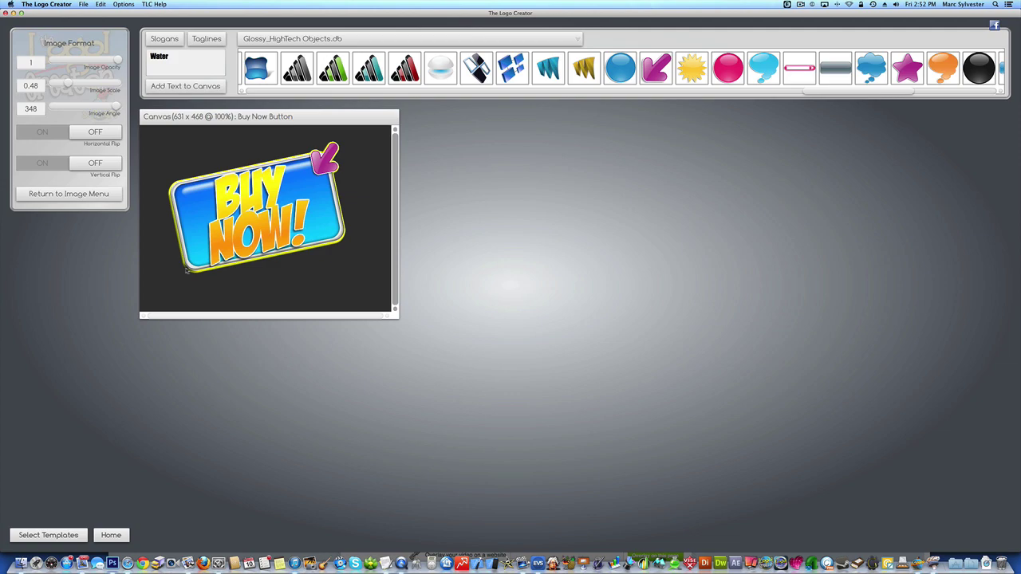
Step: Save the tilted button as transparent PNG 'SmallerBuyNowButton' in Video Tutorial Ideas, then view it on the webpage
{"action": "left_click", "coordinate": [83, 4]}
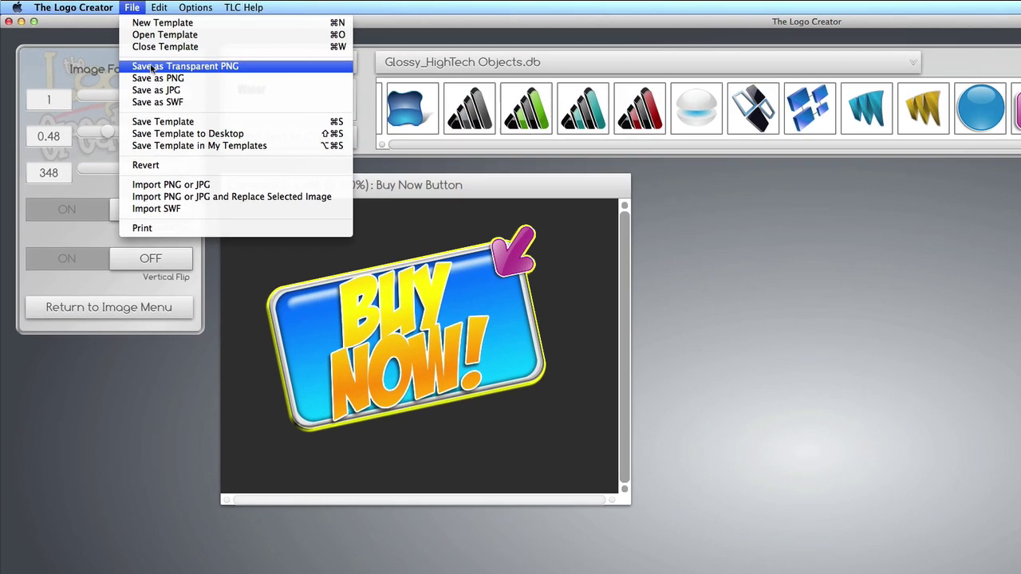
{"action": "left_click", "coordinate": [151, 67]}
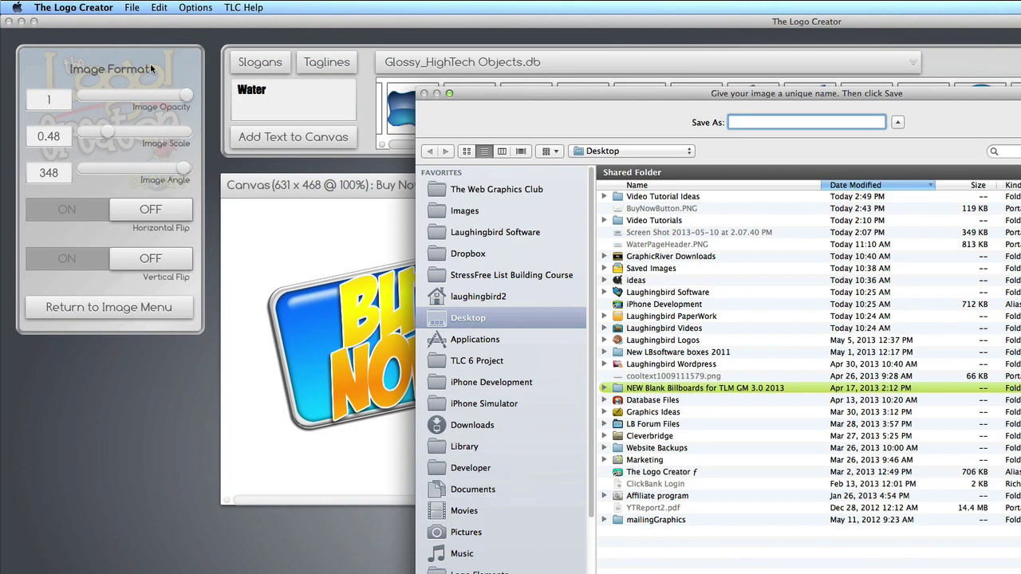
{"action": "double_click", "coordinate": [677, 197]}
{"action": "left_click", "coordinate": [744, 121]}
{"action": "type", "text": "SmallerBuyNowBut"}
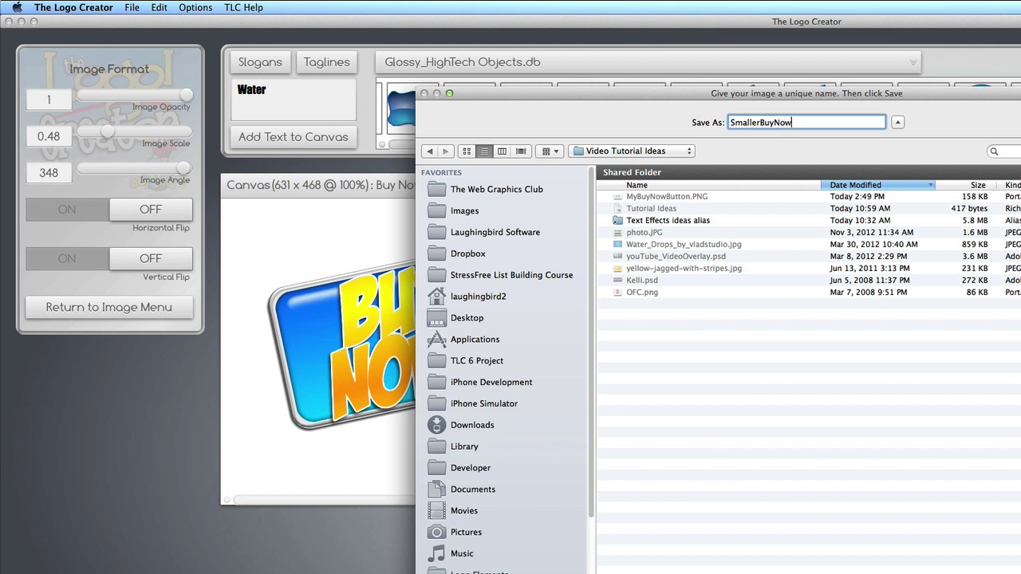
{"action": "type", "text": "ton"}
{"action": "key", "text": "Return"}
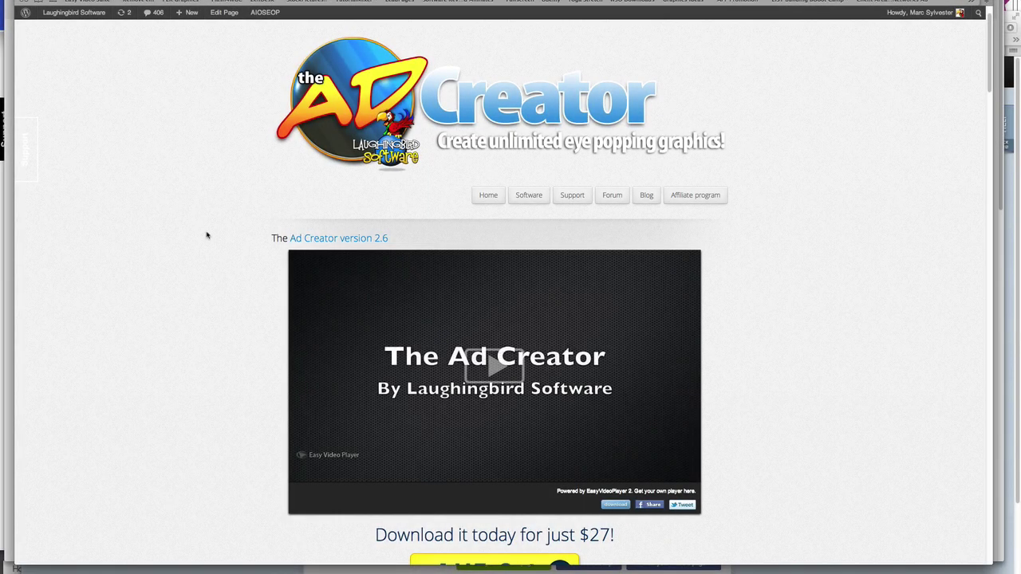
{"action": "scroll", "coordinate": [175, 284], "scroll_direction": "down", "scroll_amount": 4}
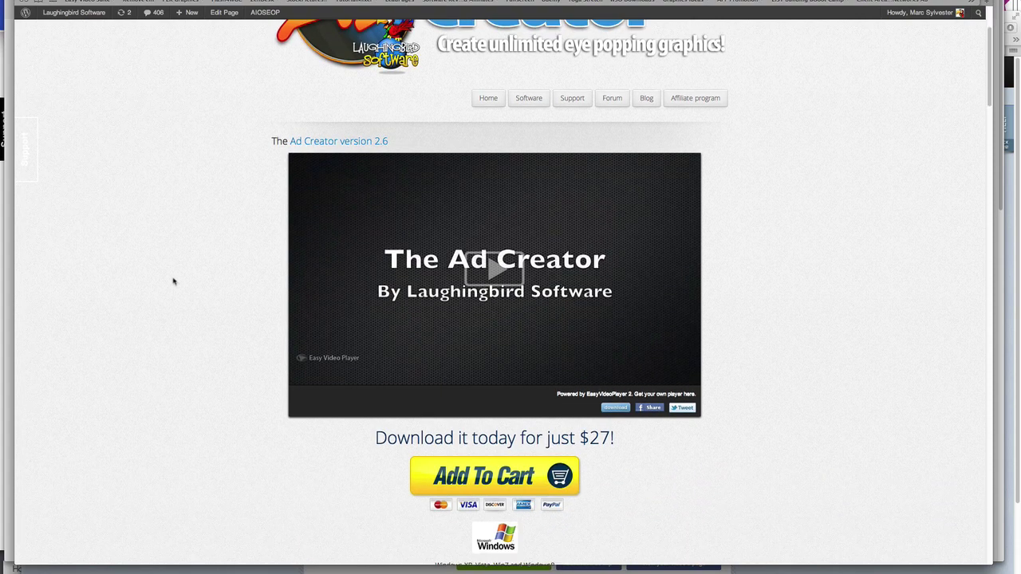
{"action": "scroll", "coordinate": [174, 281], "scroll_direction": "down", "scroll_amount": 10}
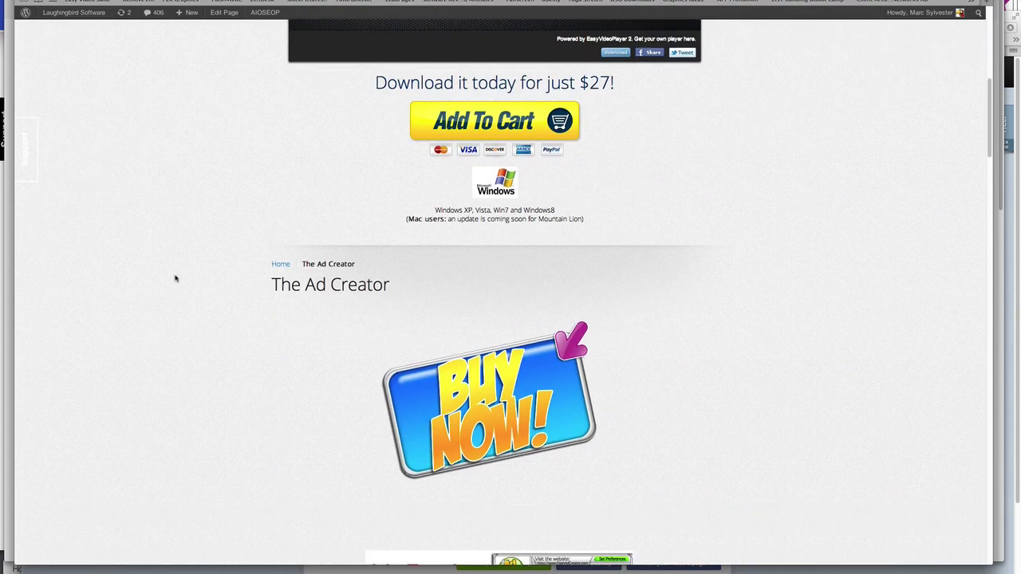